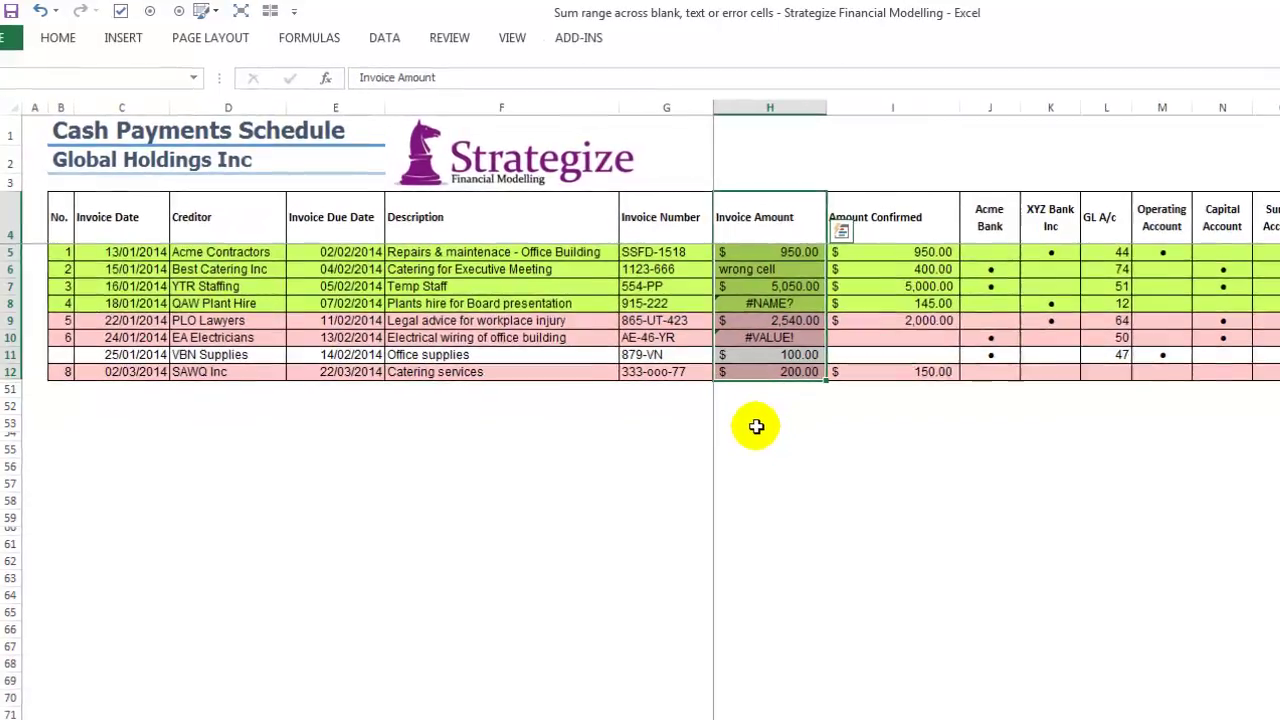
- Try to total the Invoice Amount column in cell H53 with =SUM(H5:H51)
click(737, 415)
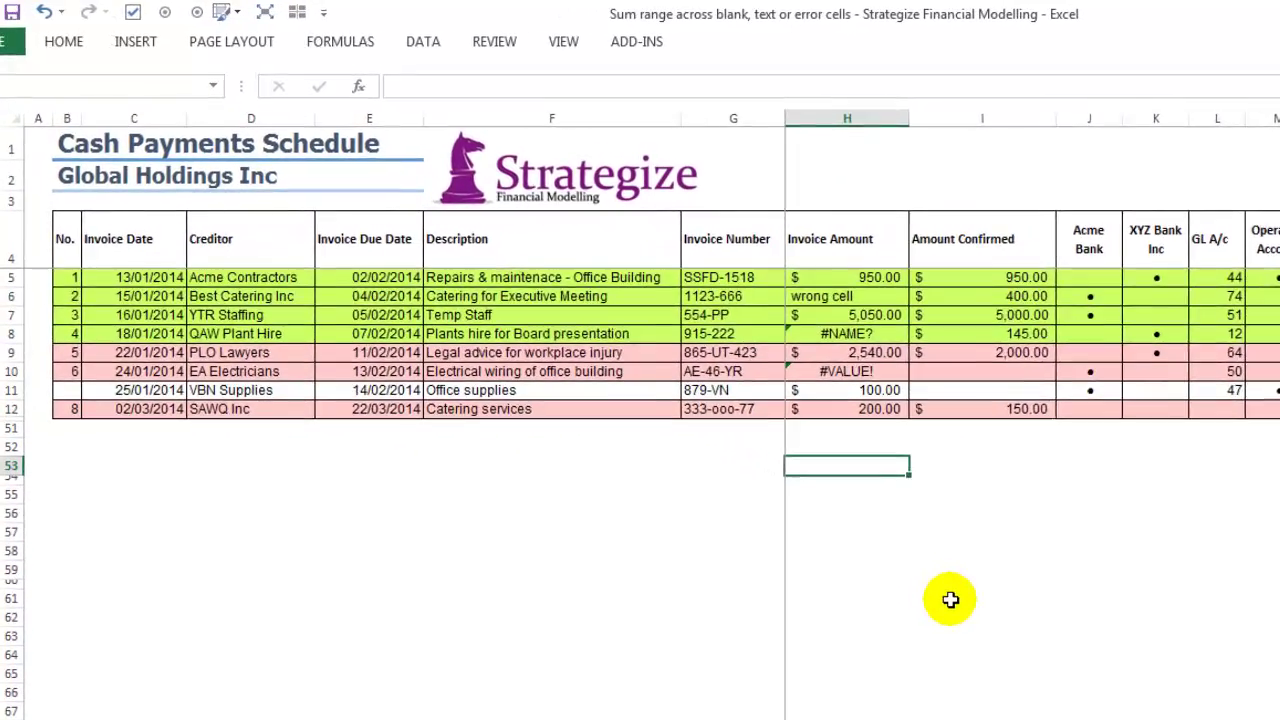
text(=sum)
key(Tab)
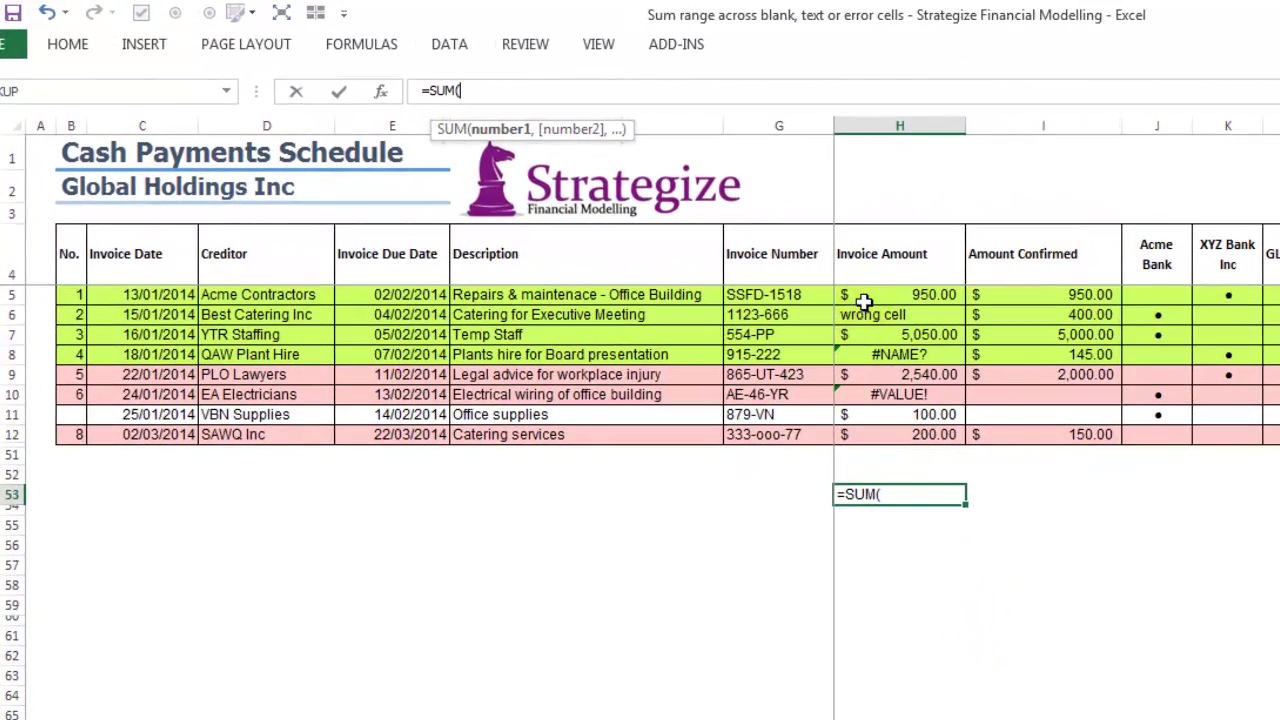
drag(866, 294, 864, 449)
key(Return)
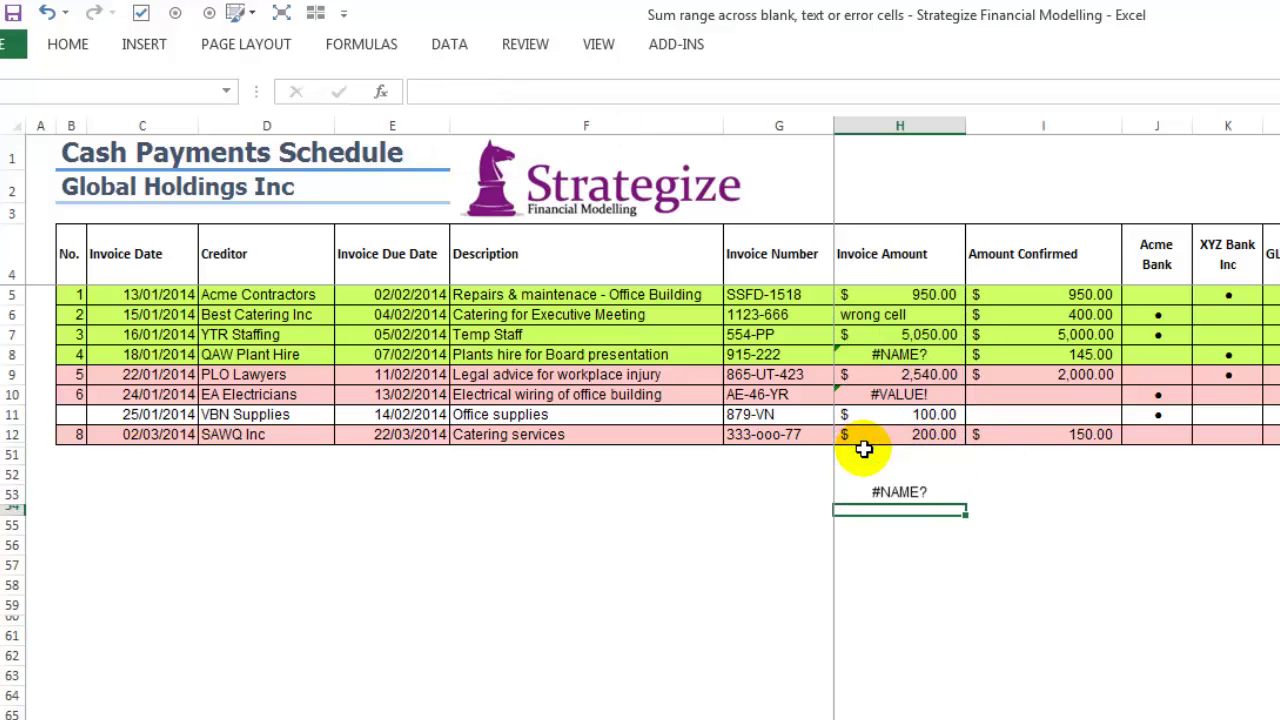
- Check the error options for the SUM formula in H53 and clear the cell
click(876, 494)
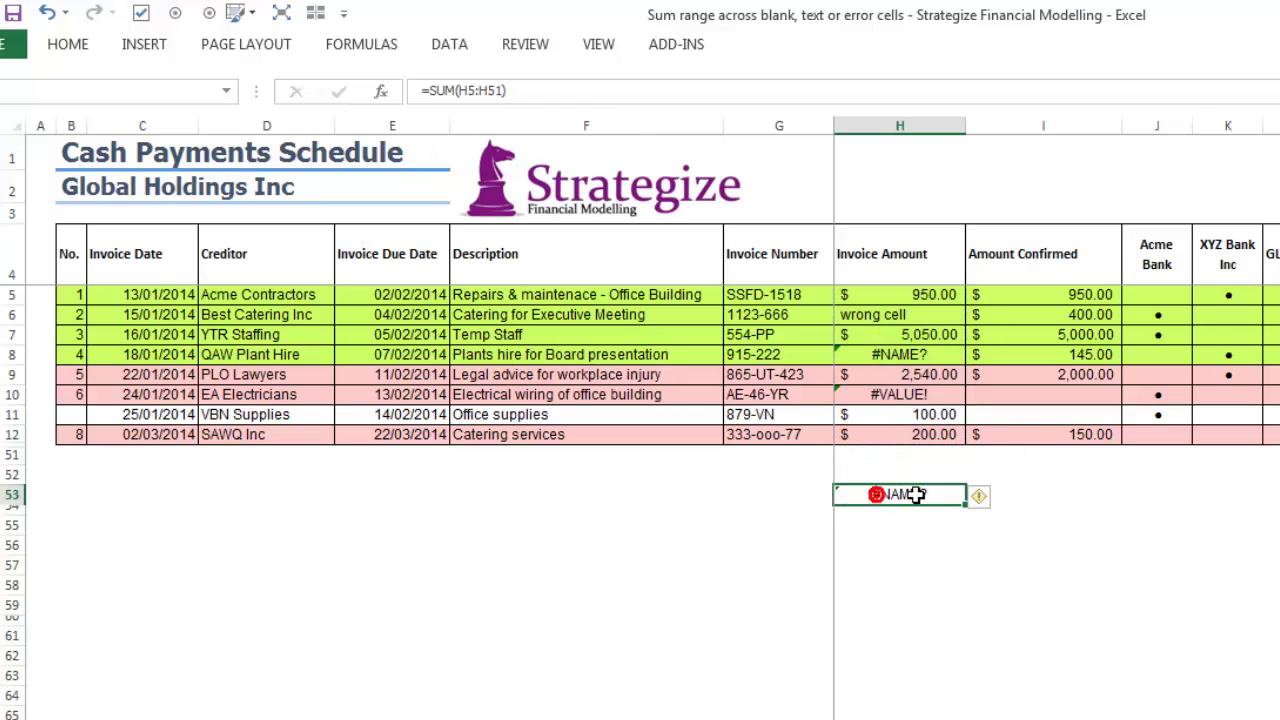
click(985, 500)
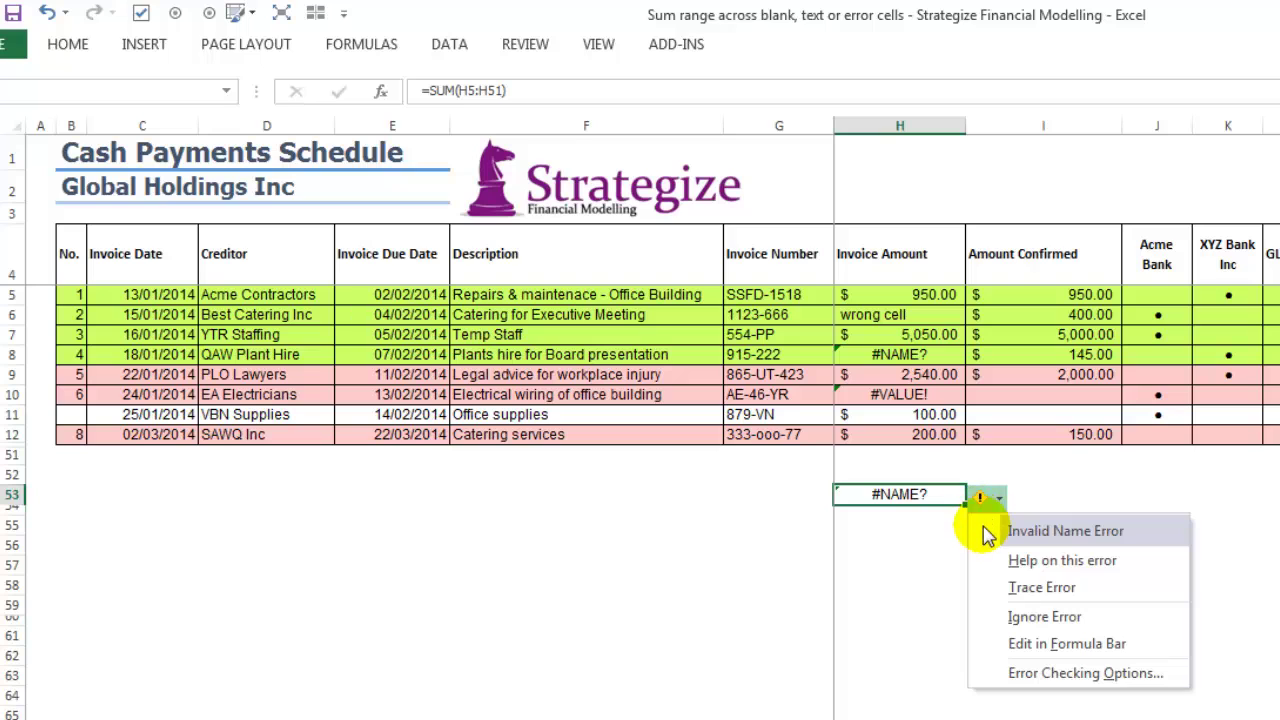
click(984, 528)
key(Delete)
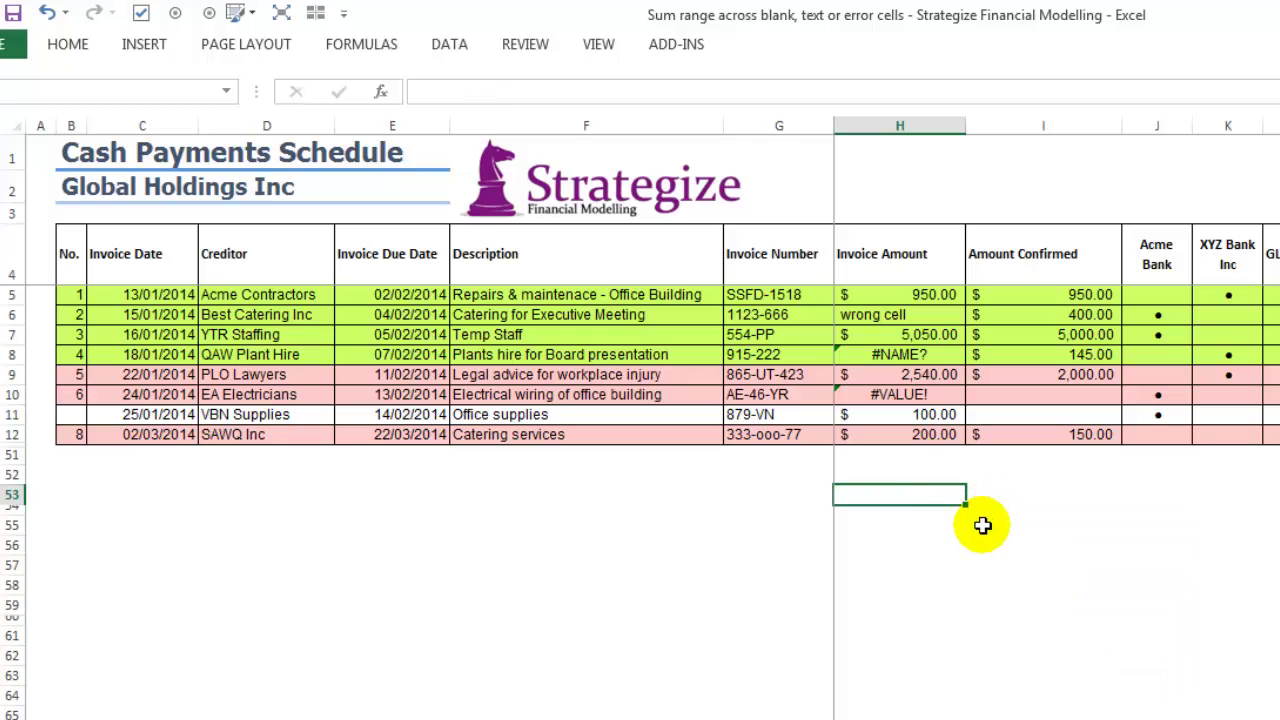
- Enter the heading "Excel 2007 & beyond" in cell H52, below the Invoice Amount column
click(894, 474)
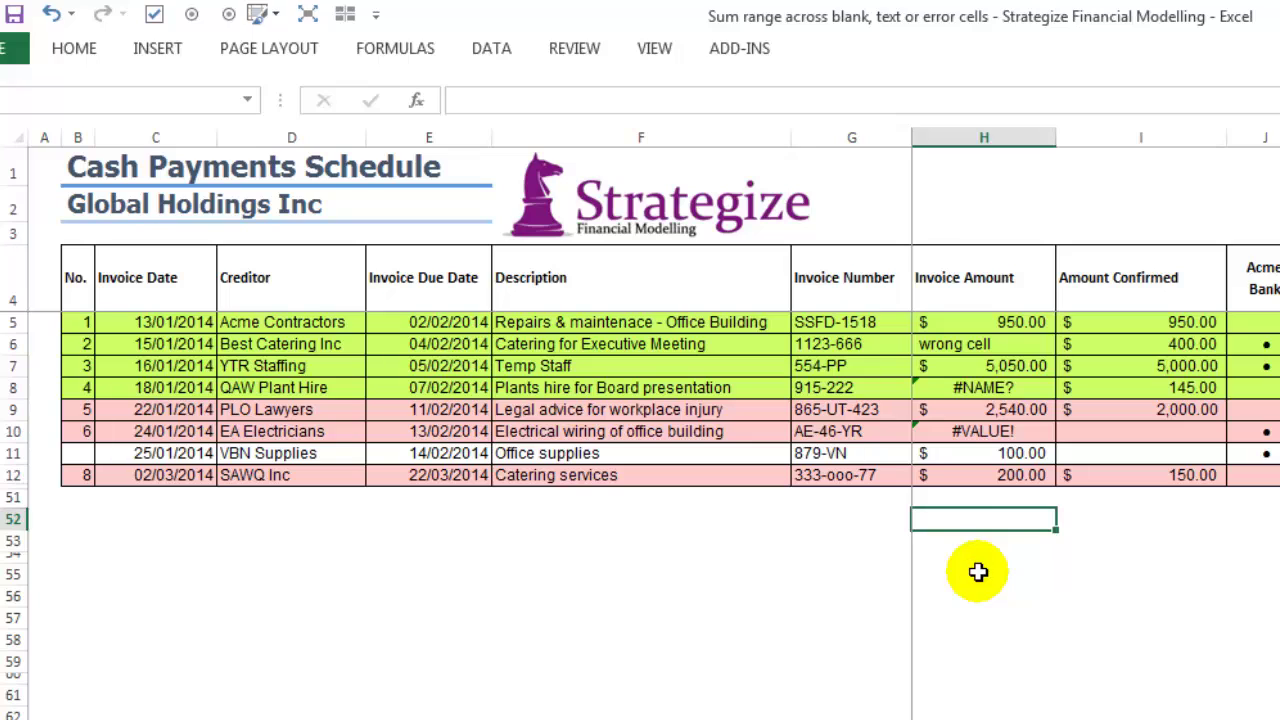
text(Excel  2007 & beyond)
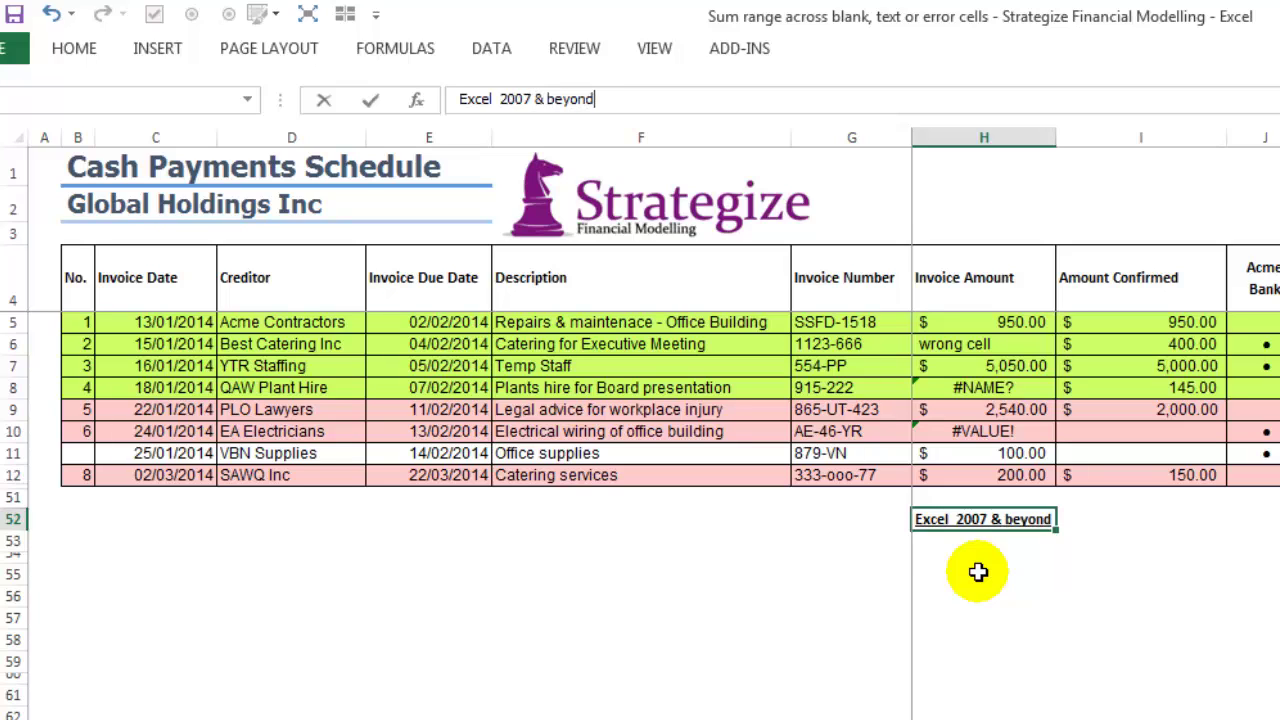
key(Return)
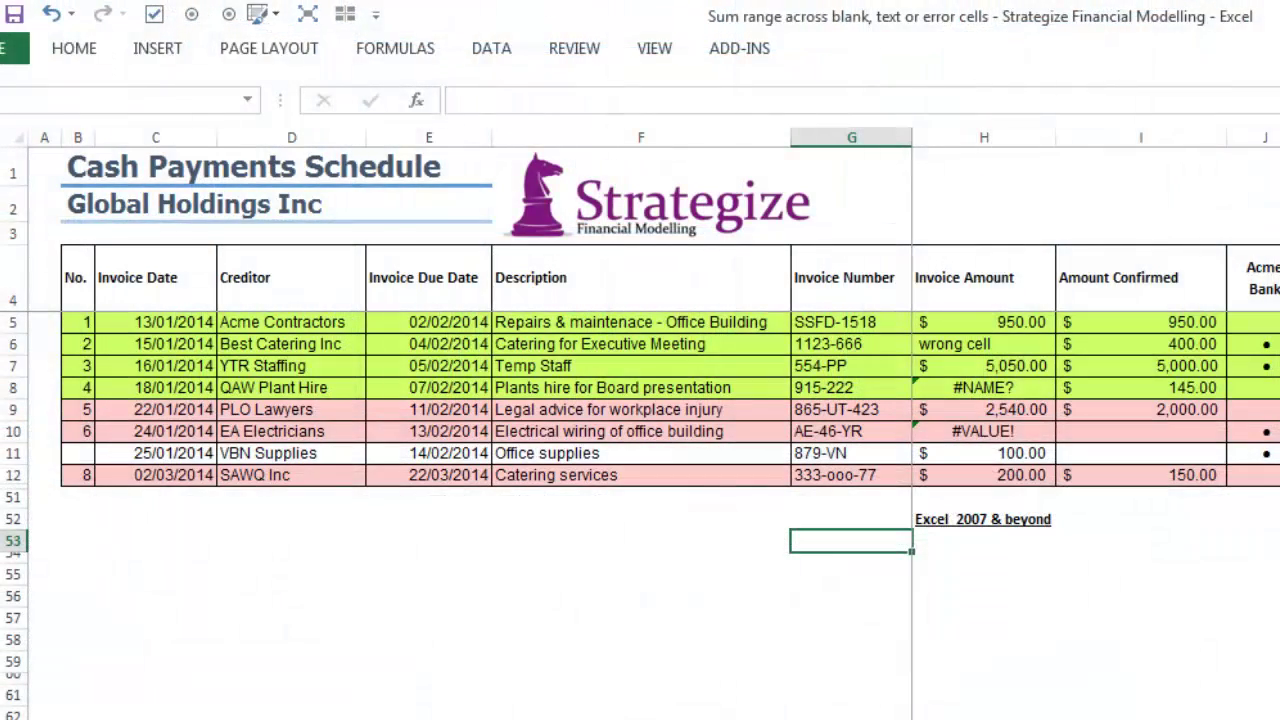
- Label cell G53 as "SUMIFS - v1"
text(SUMIFS)
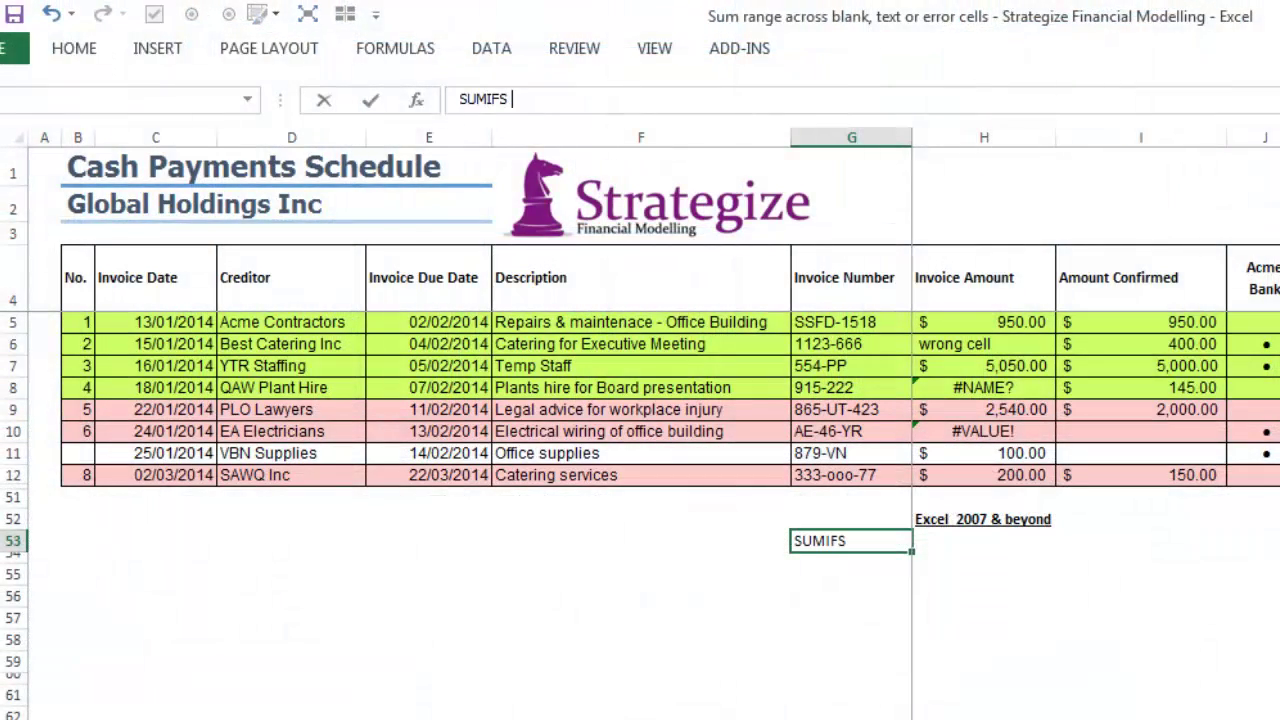
text( - v1)
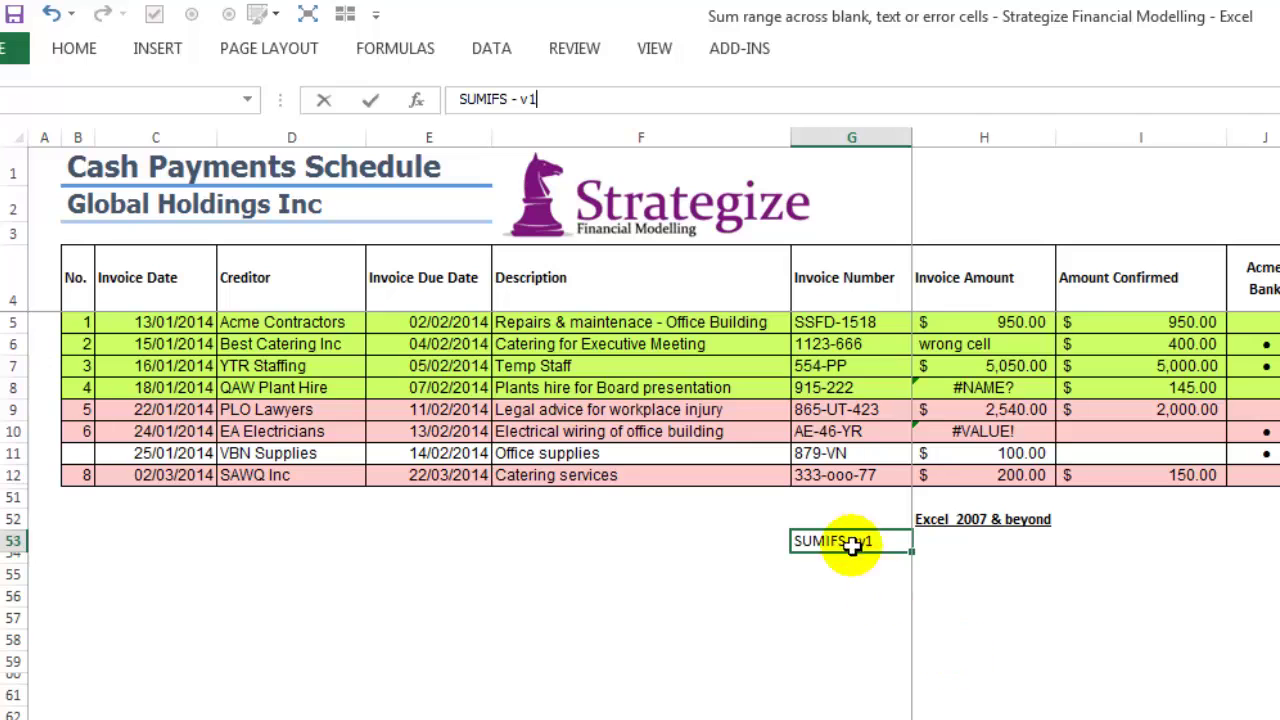
click(451, 99)
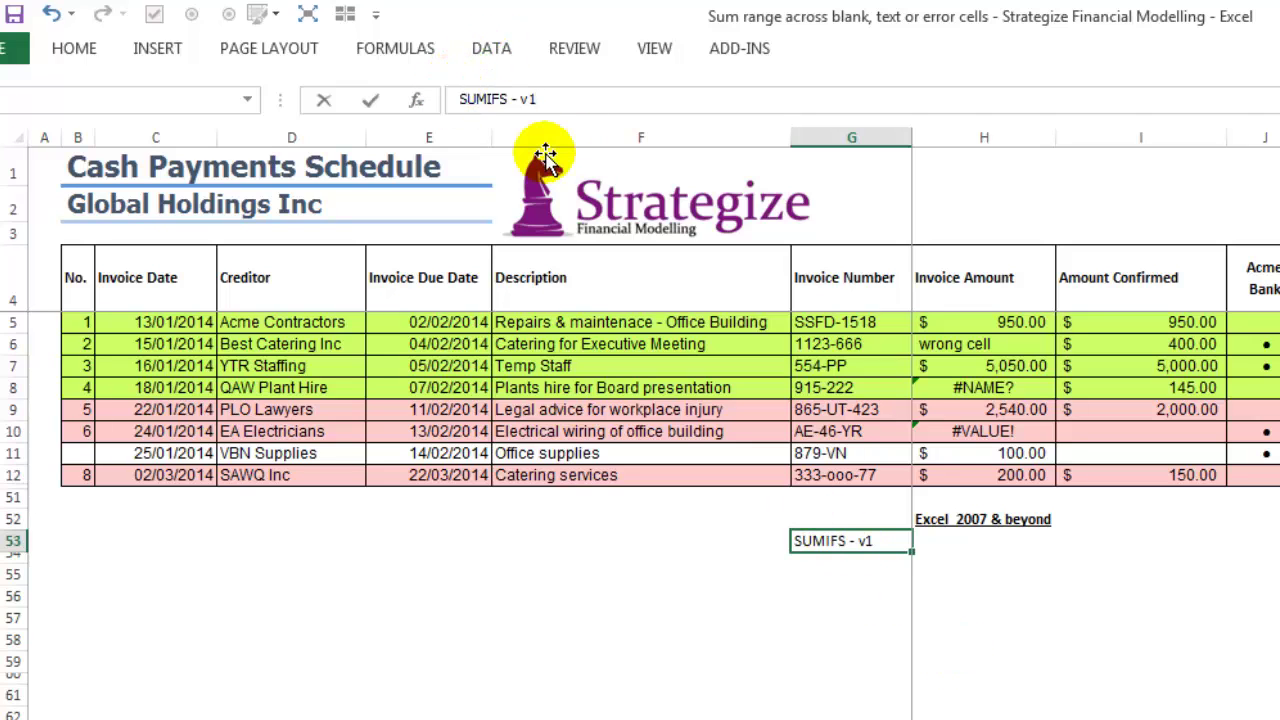
key(Tab)
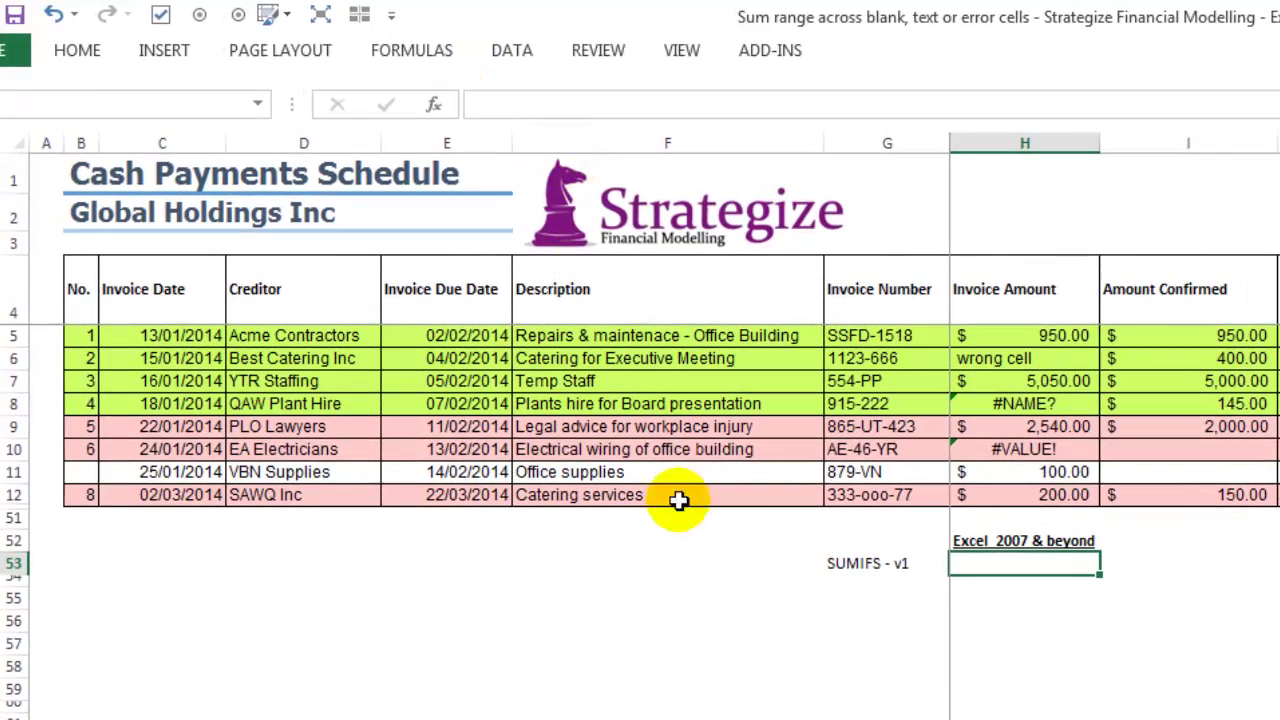
- Start a SUMIFS formula in H53 with the absolute sum range $H$5:$H$51
text(=s)
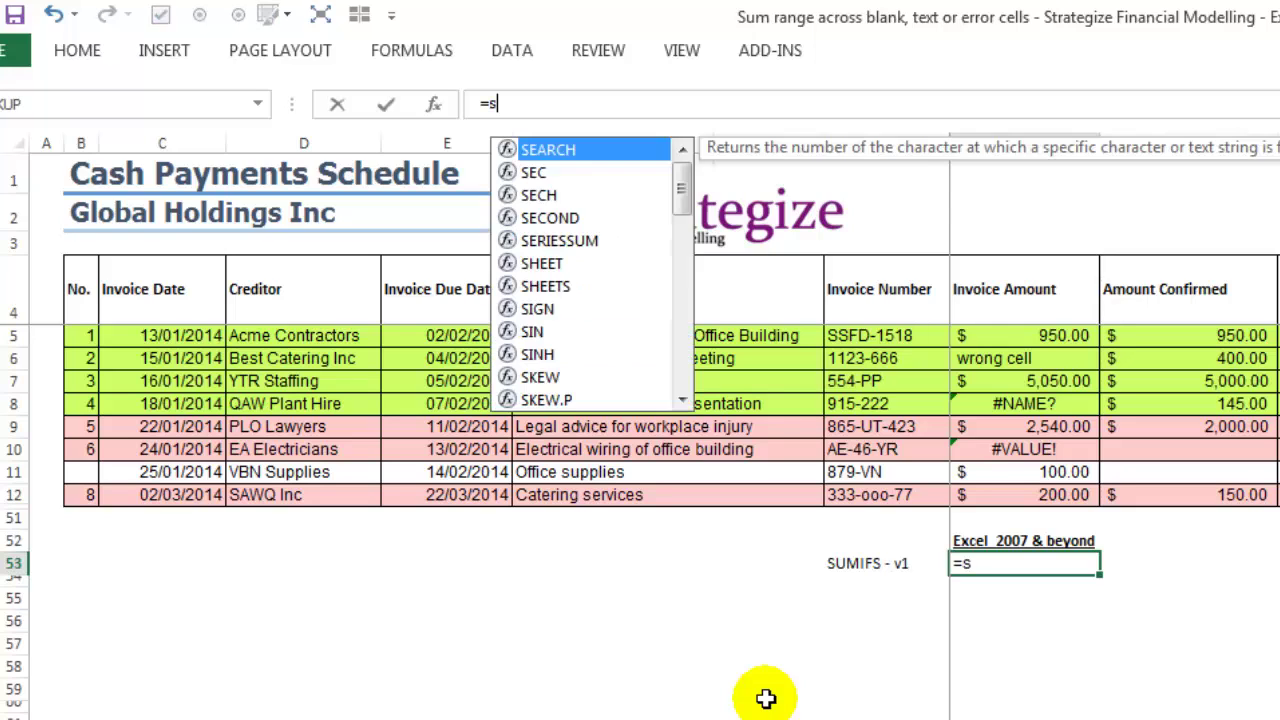
text(umifs)
key(Tab)
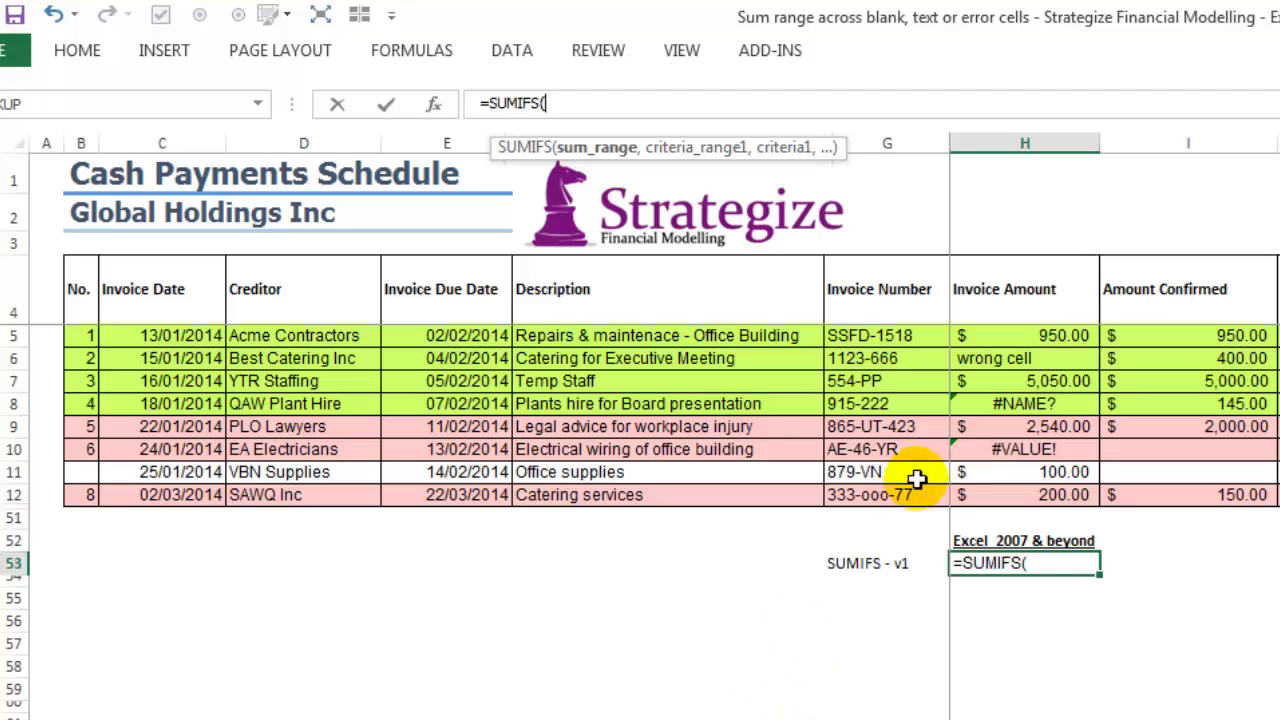
drag(990, 336, 990, 512)
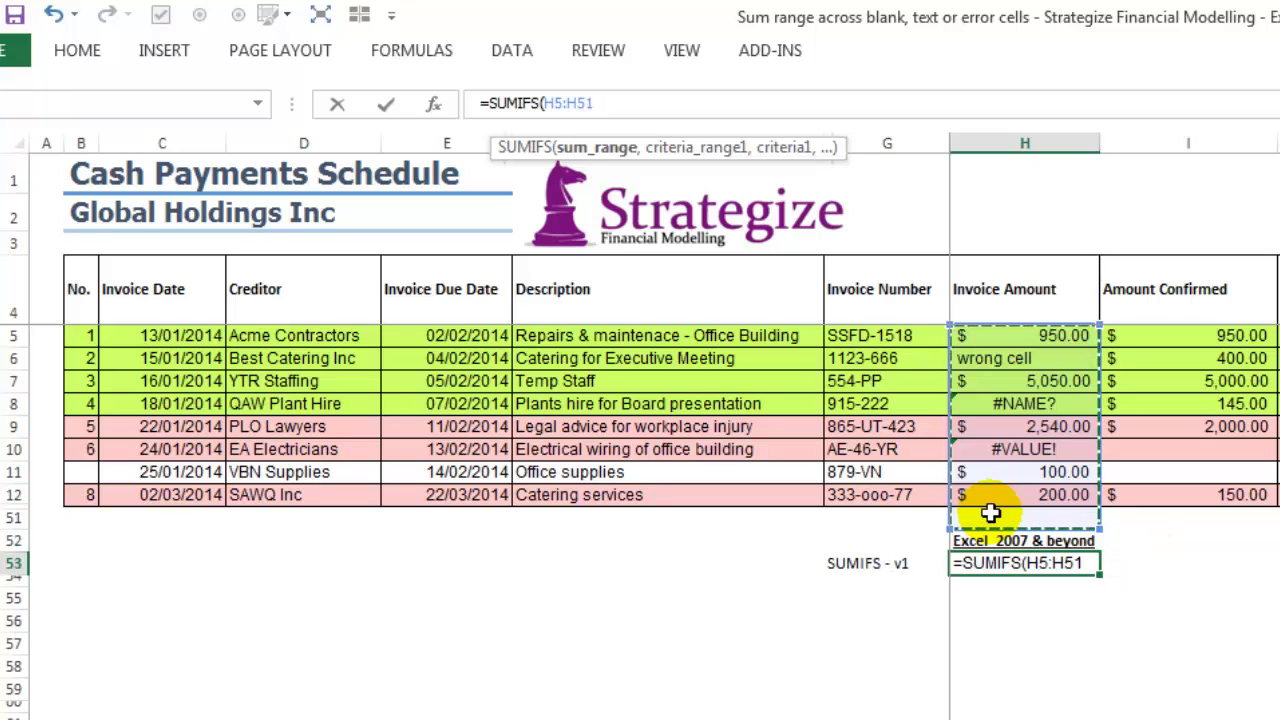
key(F4)
text(,)
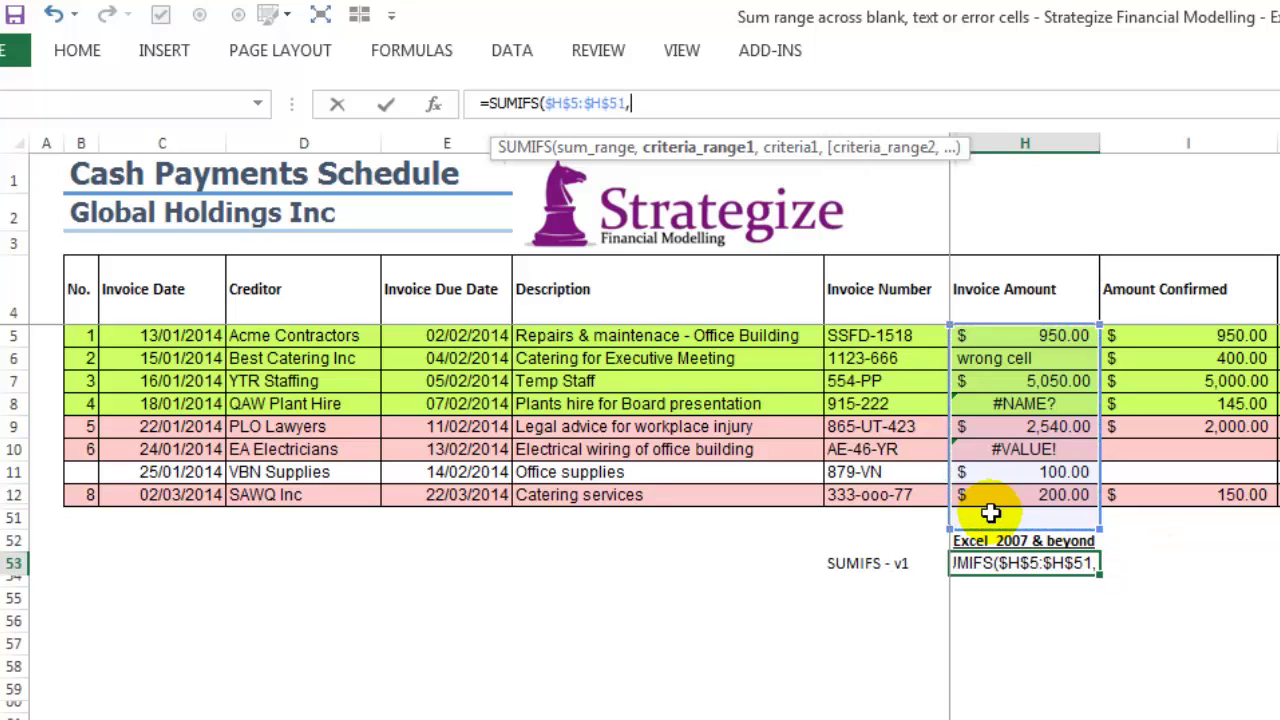
- Add the first condition to the SUMIFS formula: criteria range $B$5:$B$51 with the non-blank criterion "<>"
drag(92, 336, 70, 515)
key(F4)
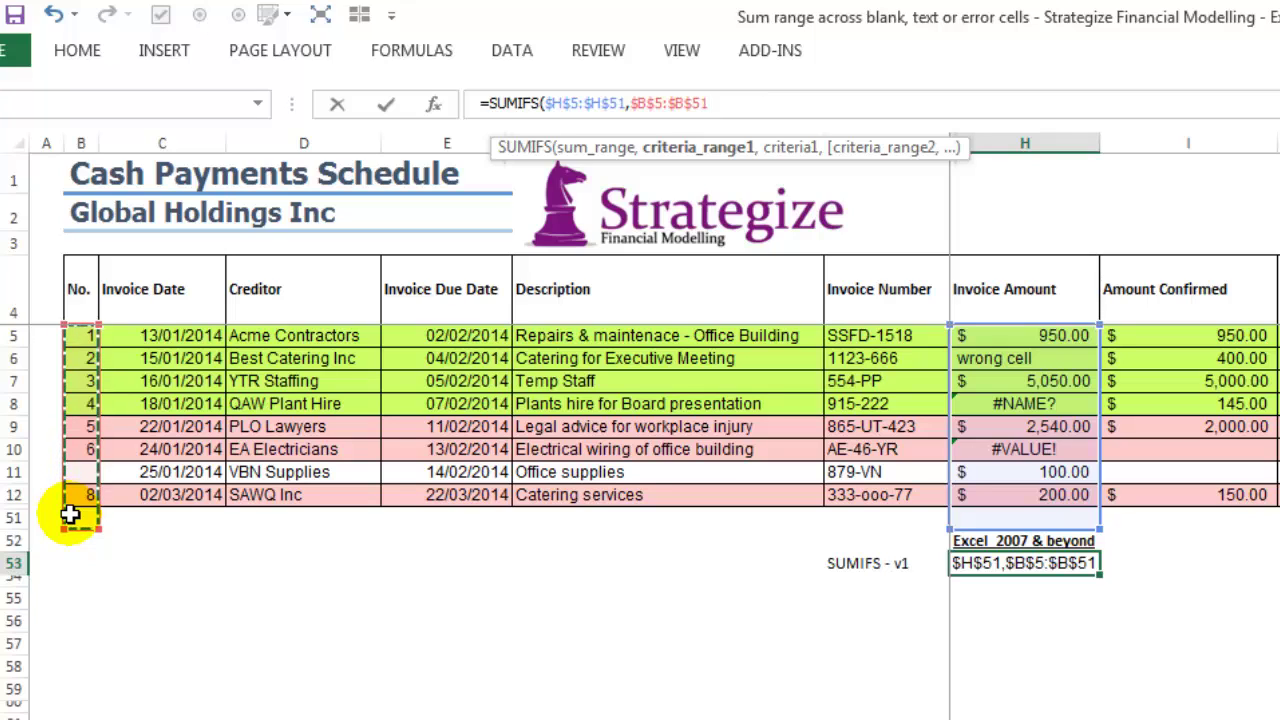
text(,)
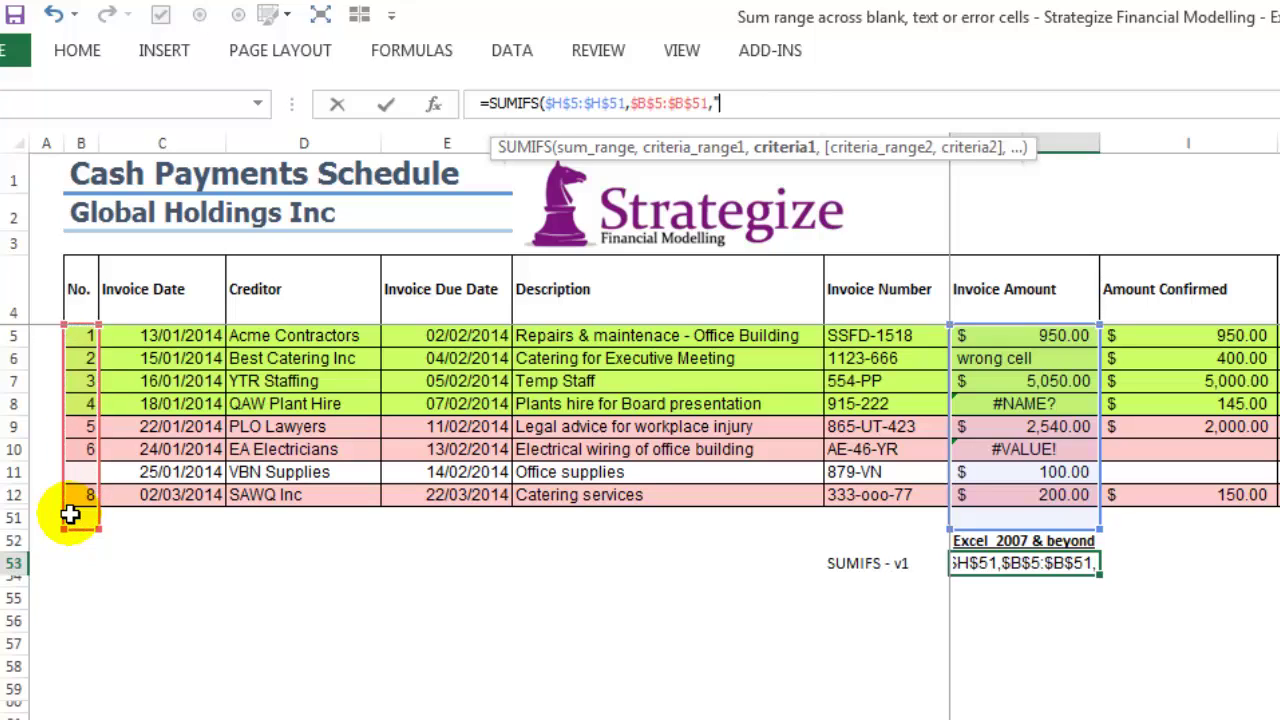
text("<>")
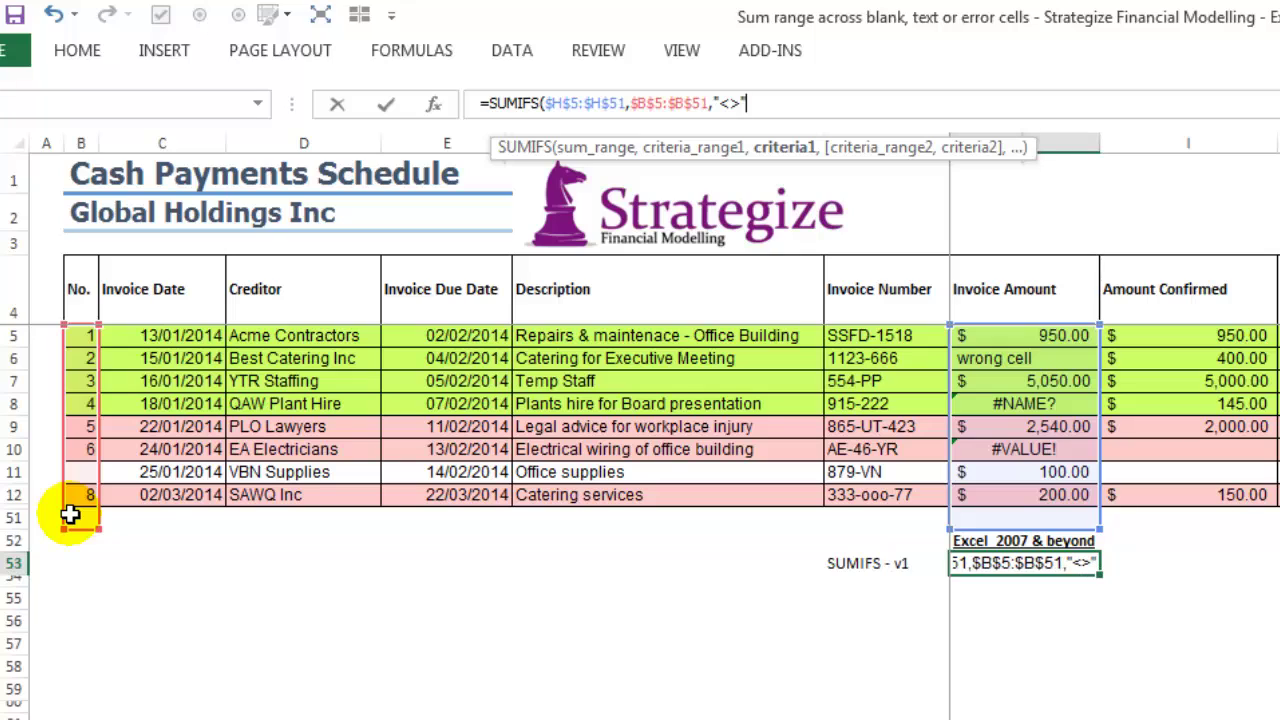
text(,)
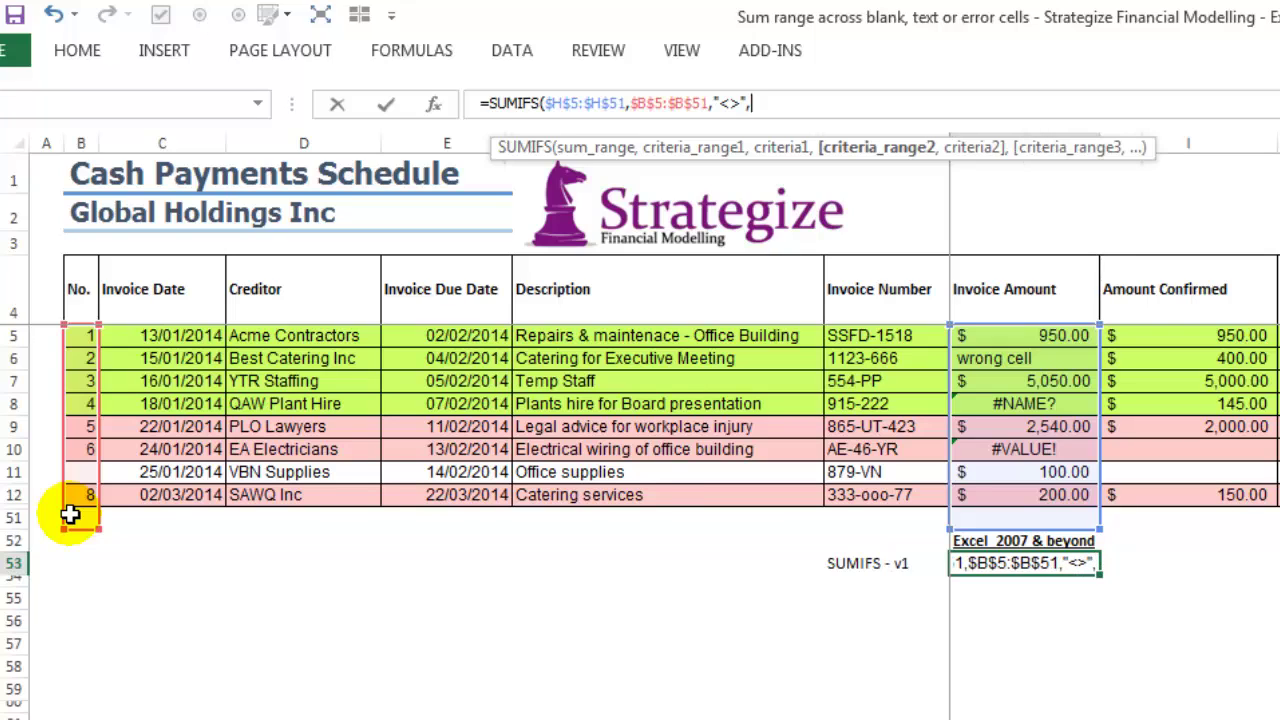
- Complete the SUMIFS formula with second criteria range $H$5:$H$51 and the array criterion {">0","<0"}
drag(997, 336, 1003, 527)
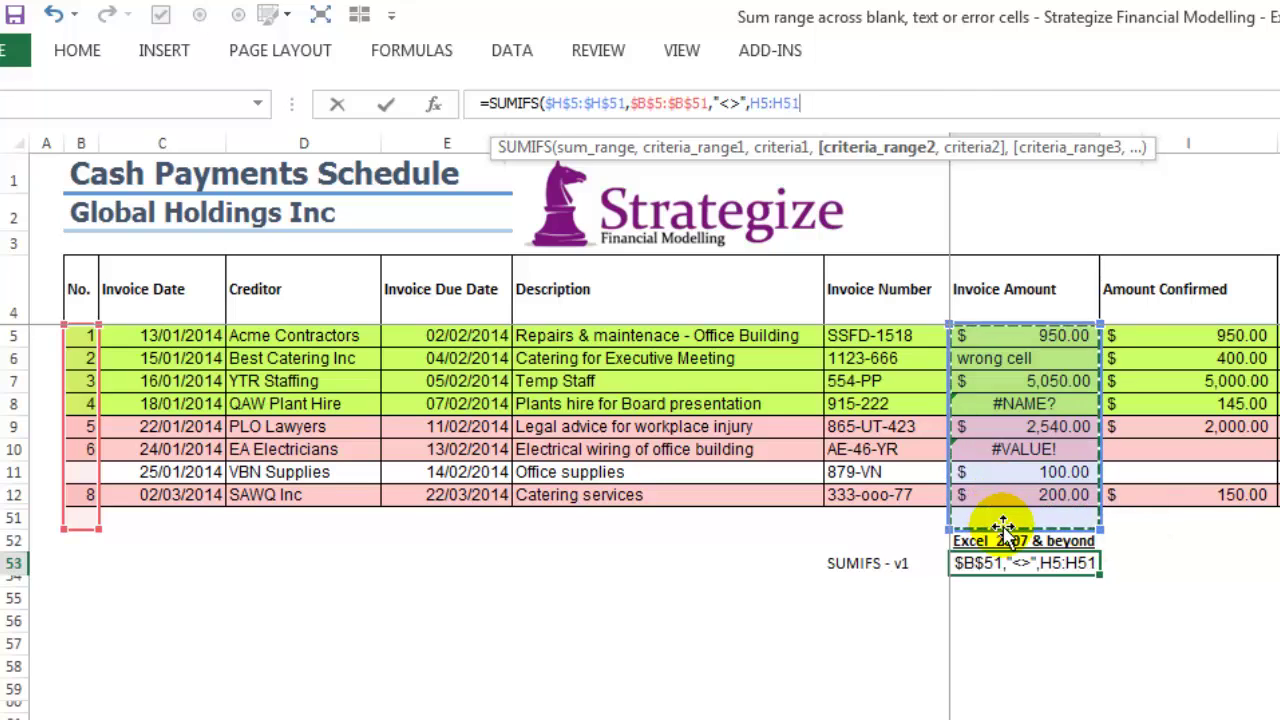
key(F4)
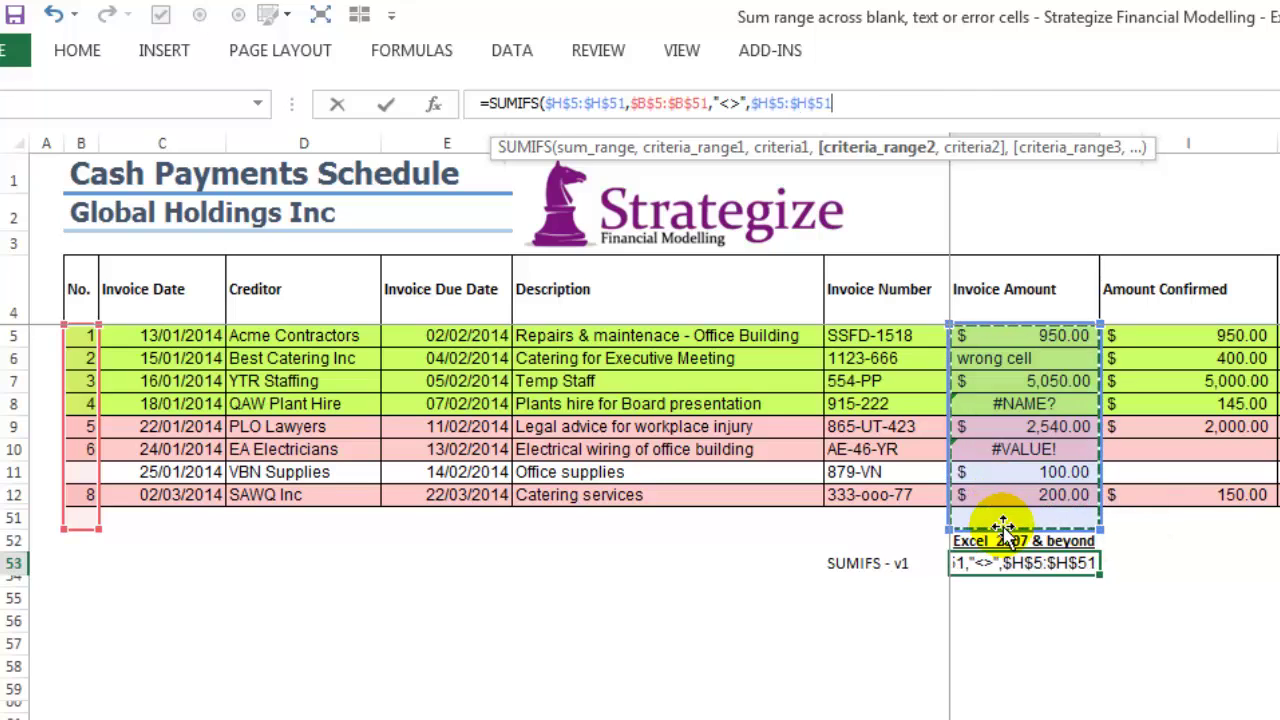
text(,)
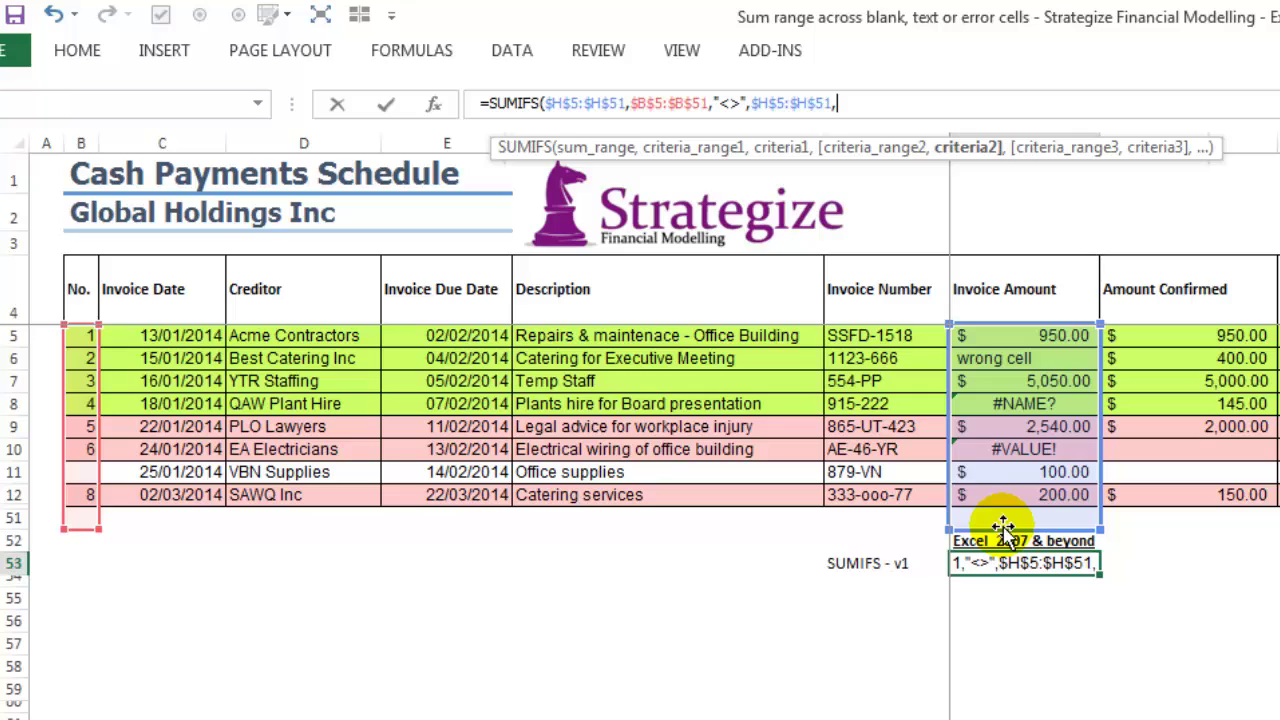
text({)
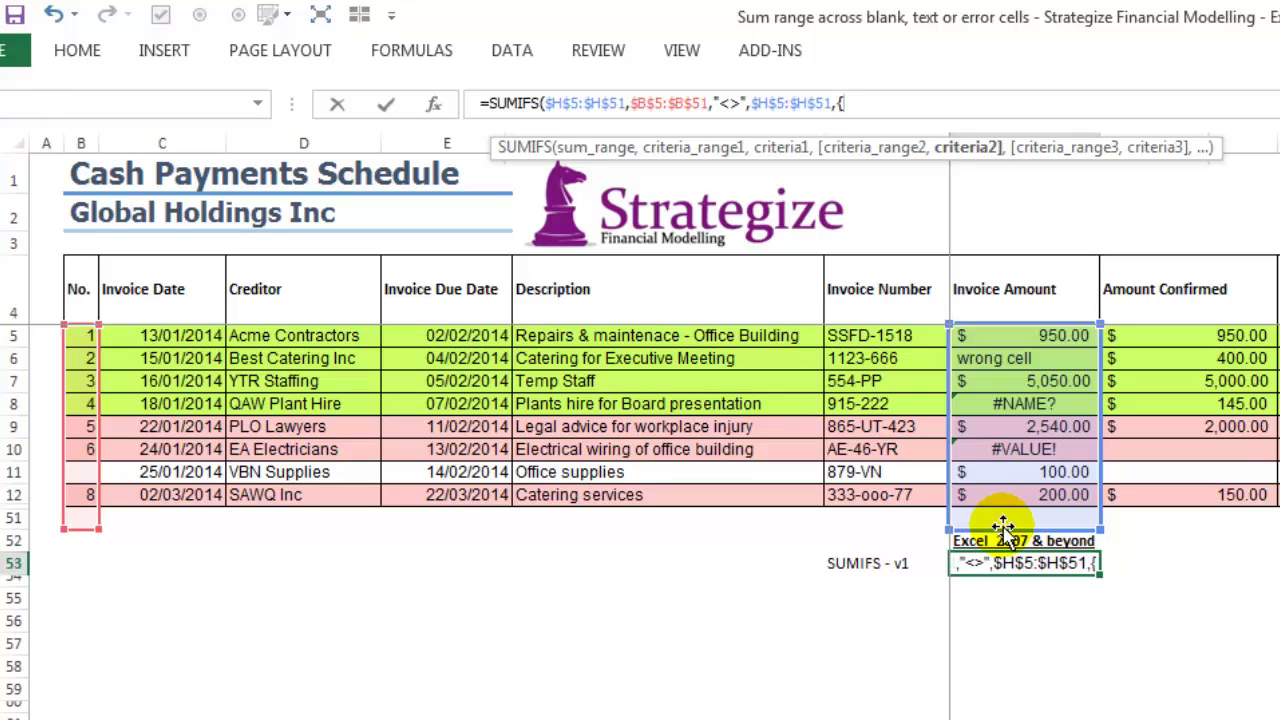
text(")
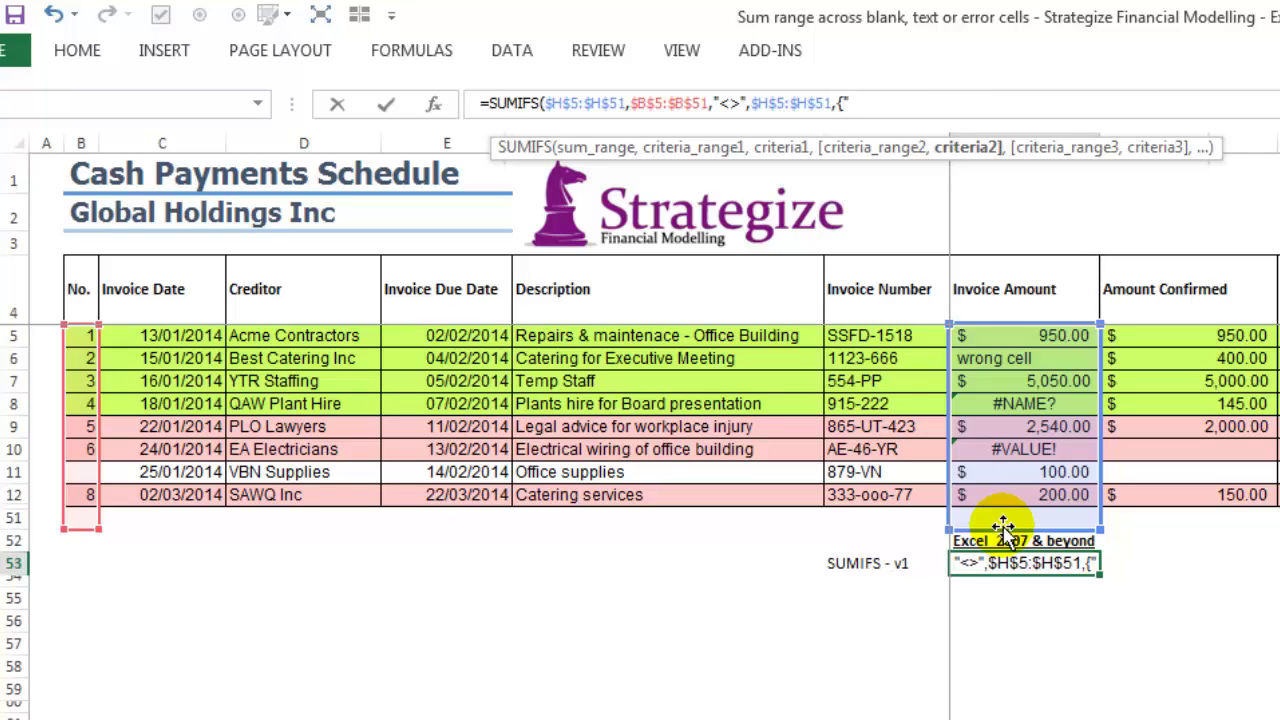
text(>)
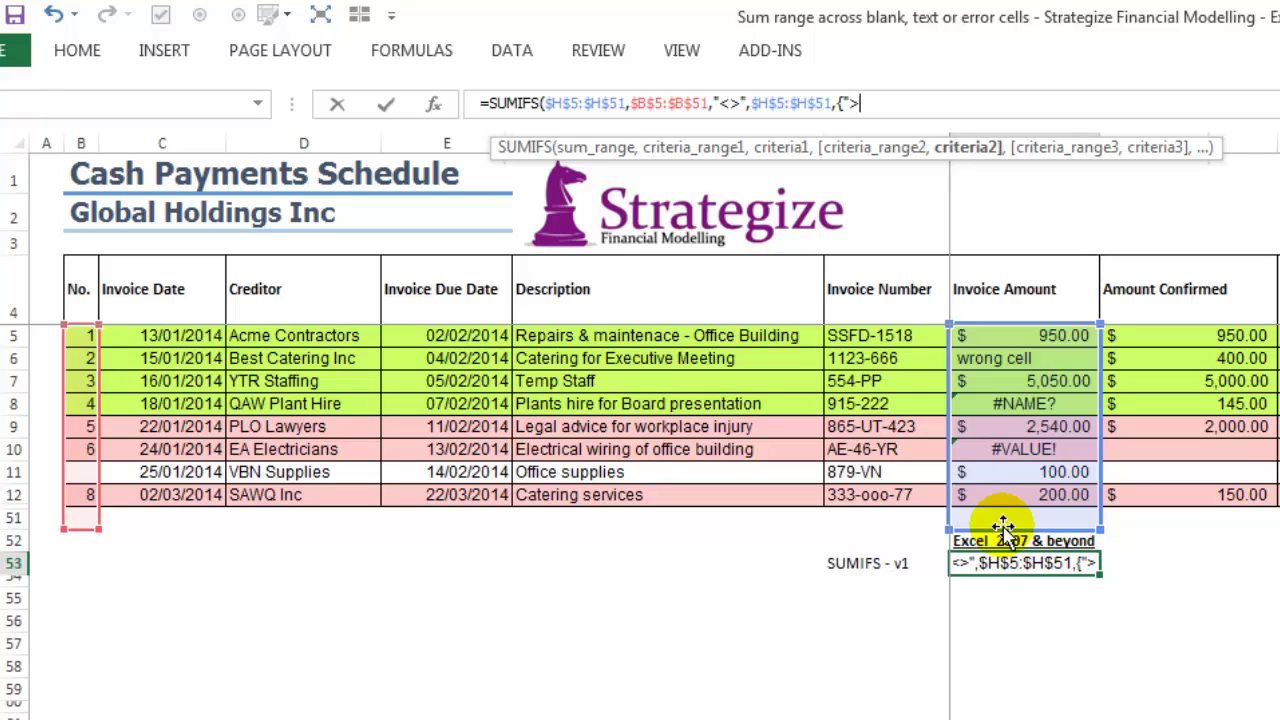
text(0)
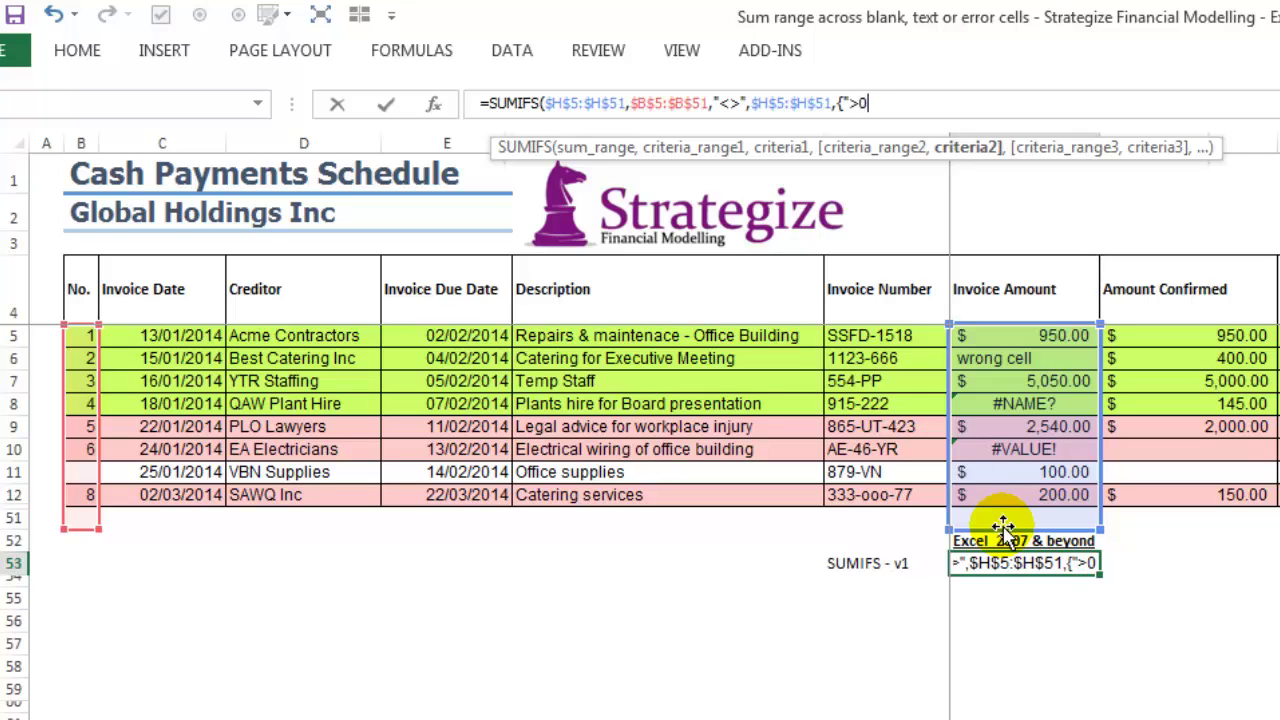
text(",)
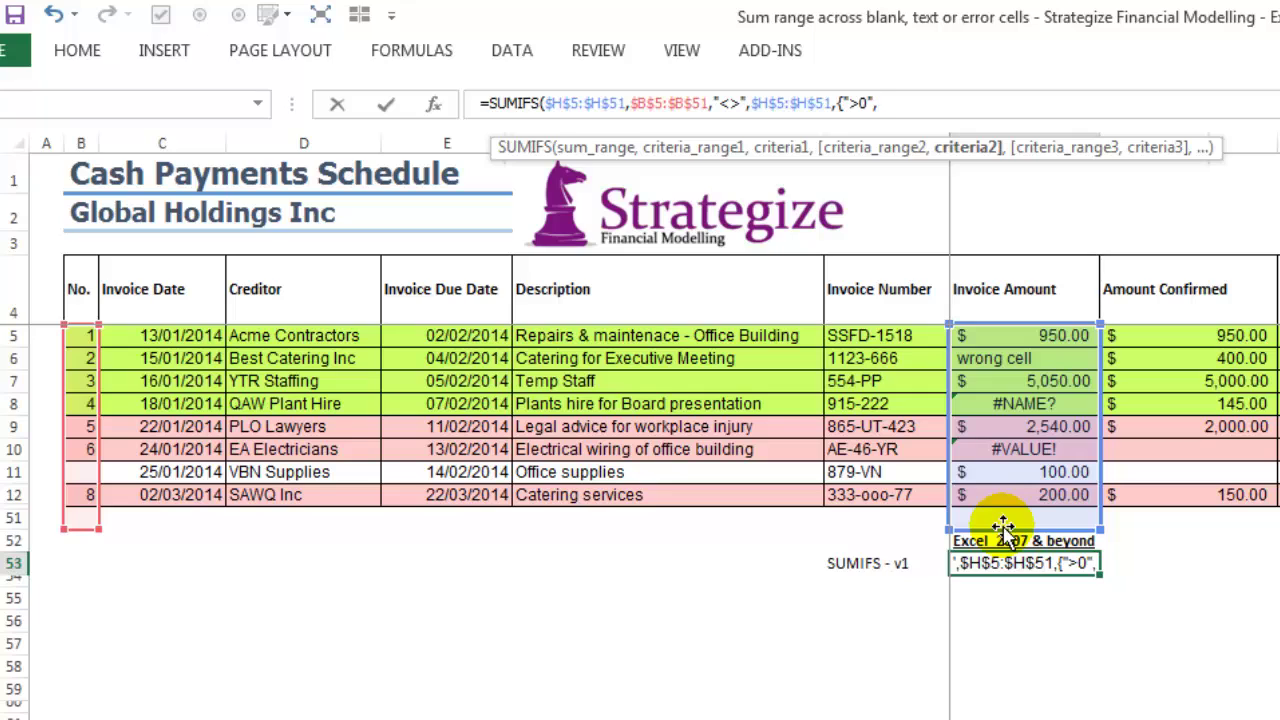
text("<)
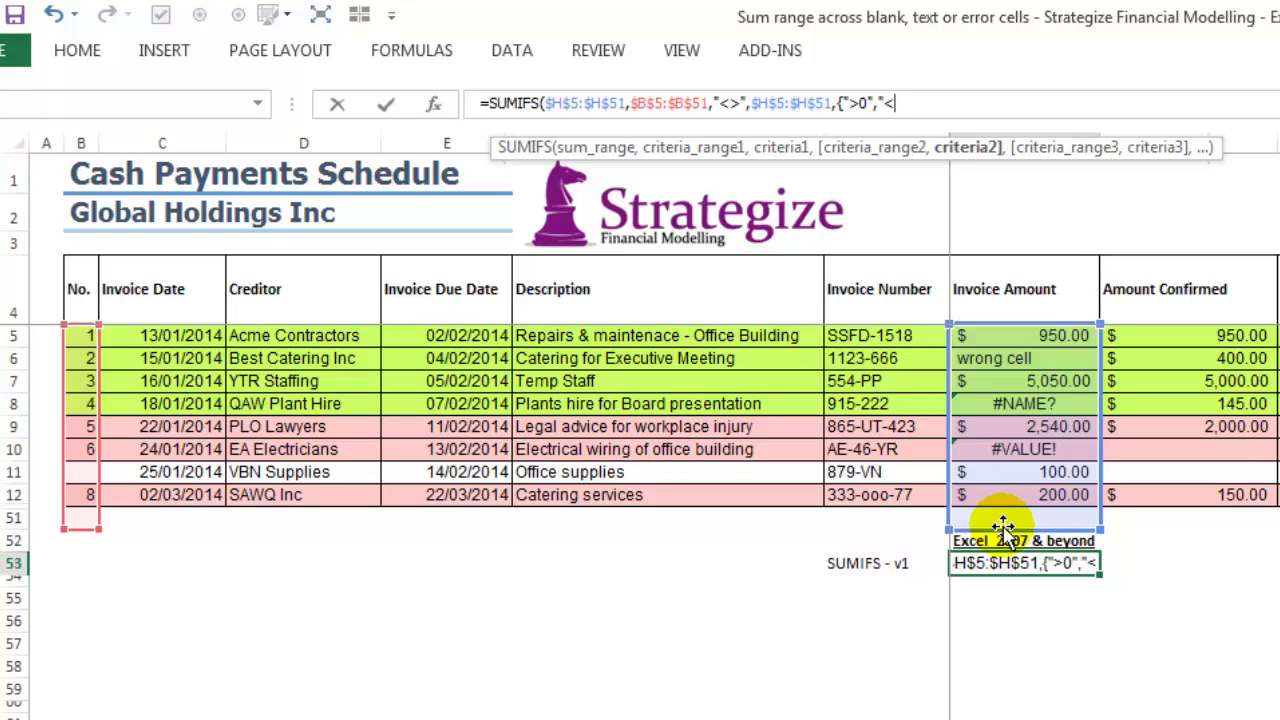
text(0")
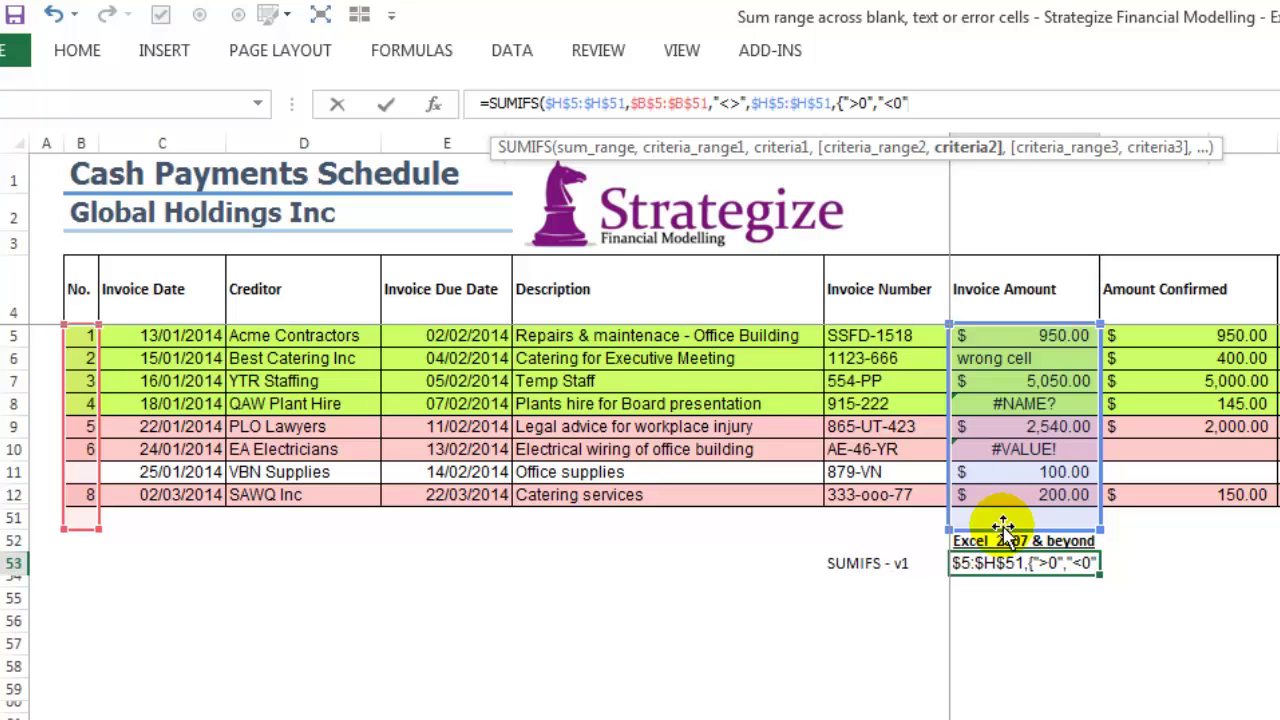
text(}))
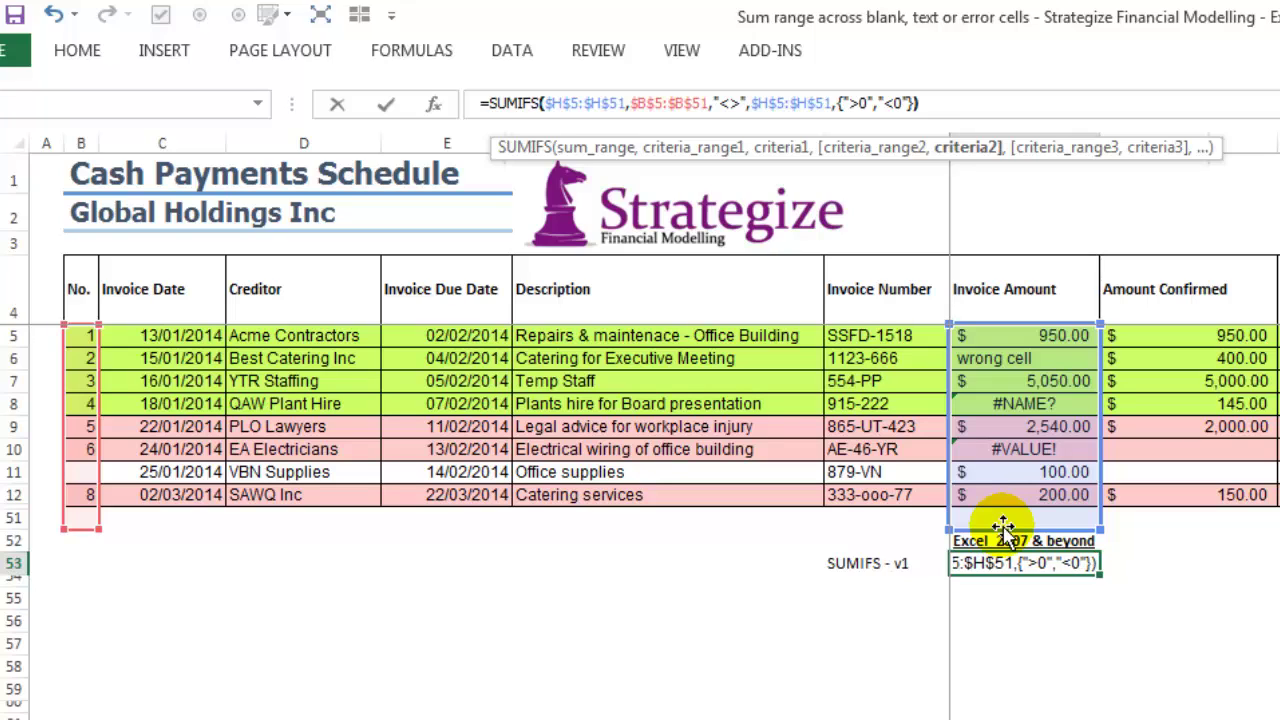
key(Return)
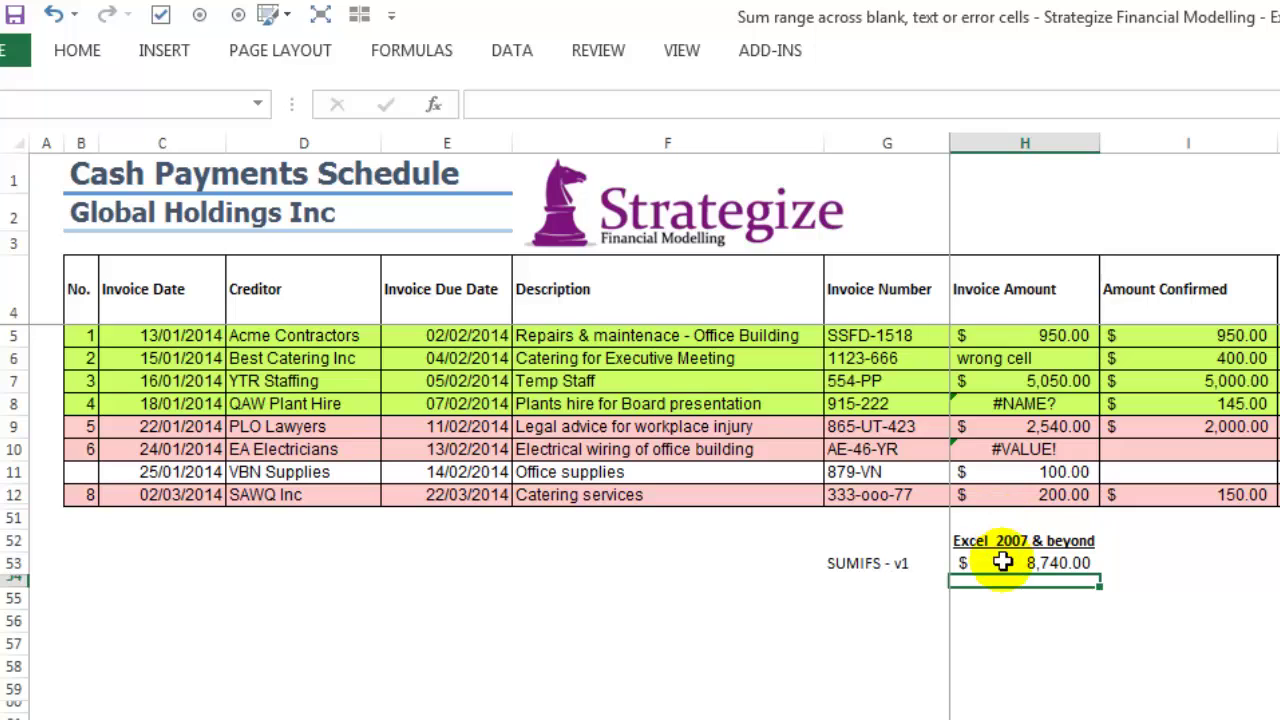
- Check the H53 formula against the valid invoice amounts by selecting cells H5, H7, H9 and H12 together
click(1000, 562)
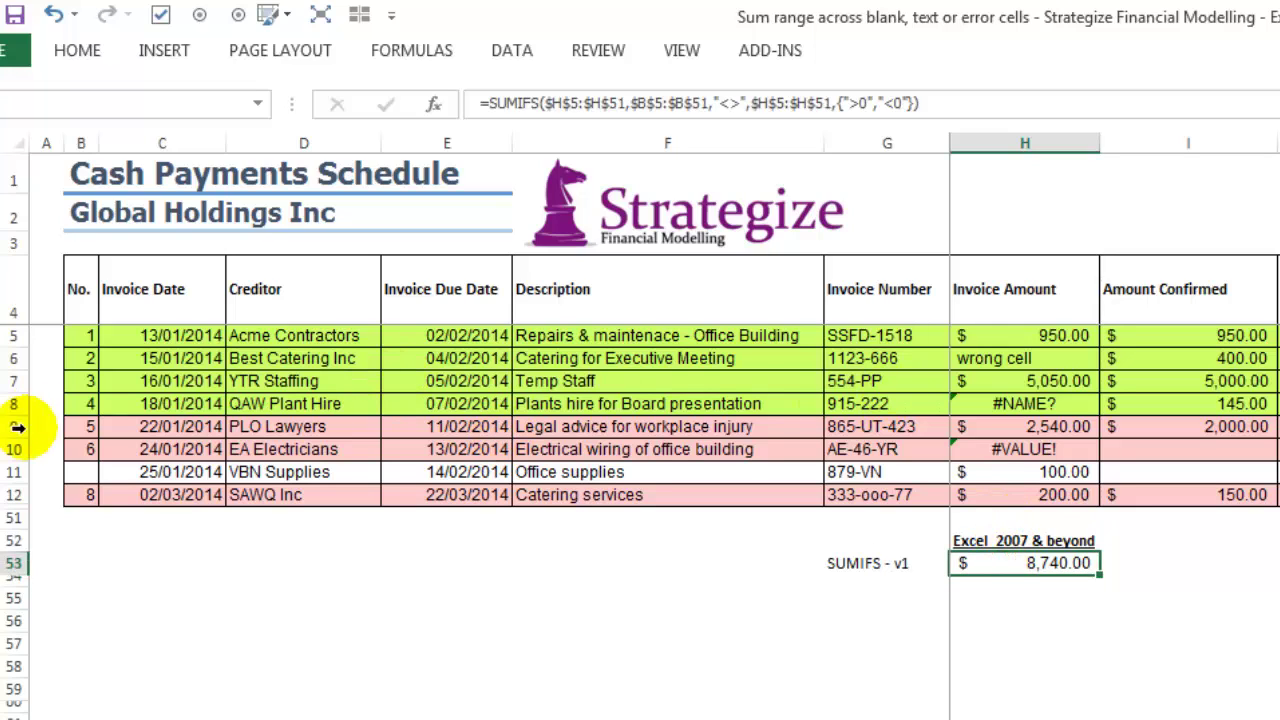
click(1046, 334)
ctrl+click(1043, 383)
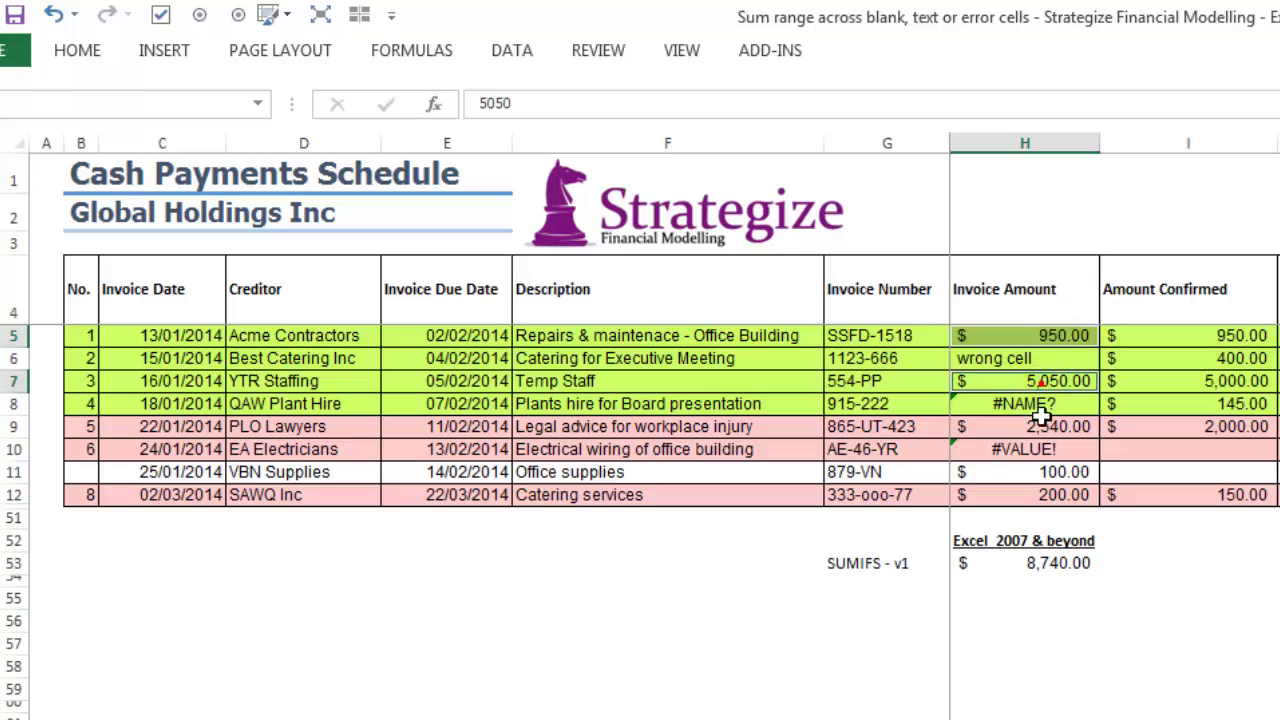
ctrl+click(1043, 426)
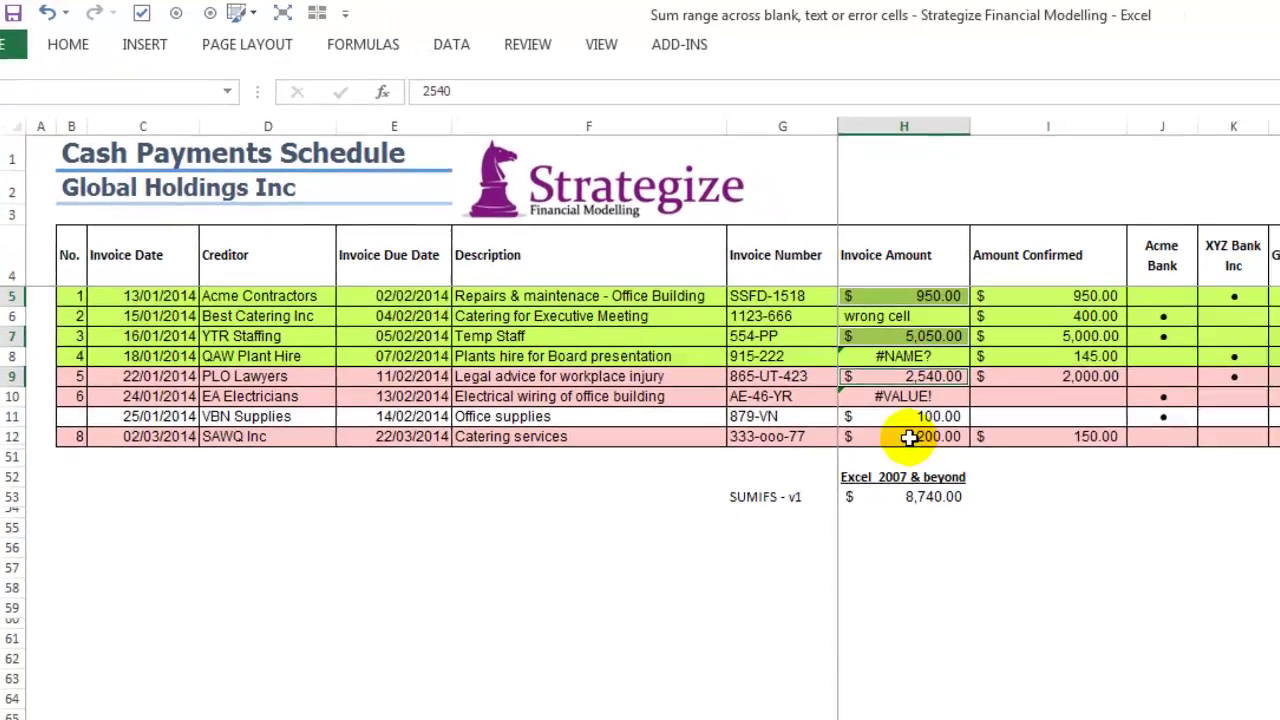
ctrl+click(990, 478)
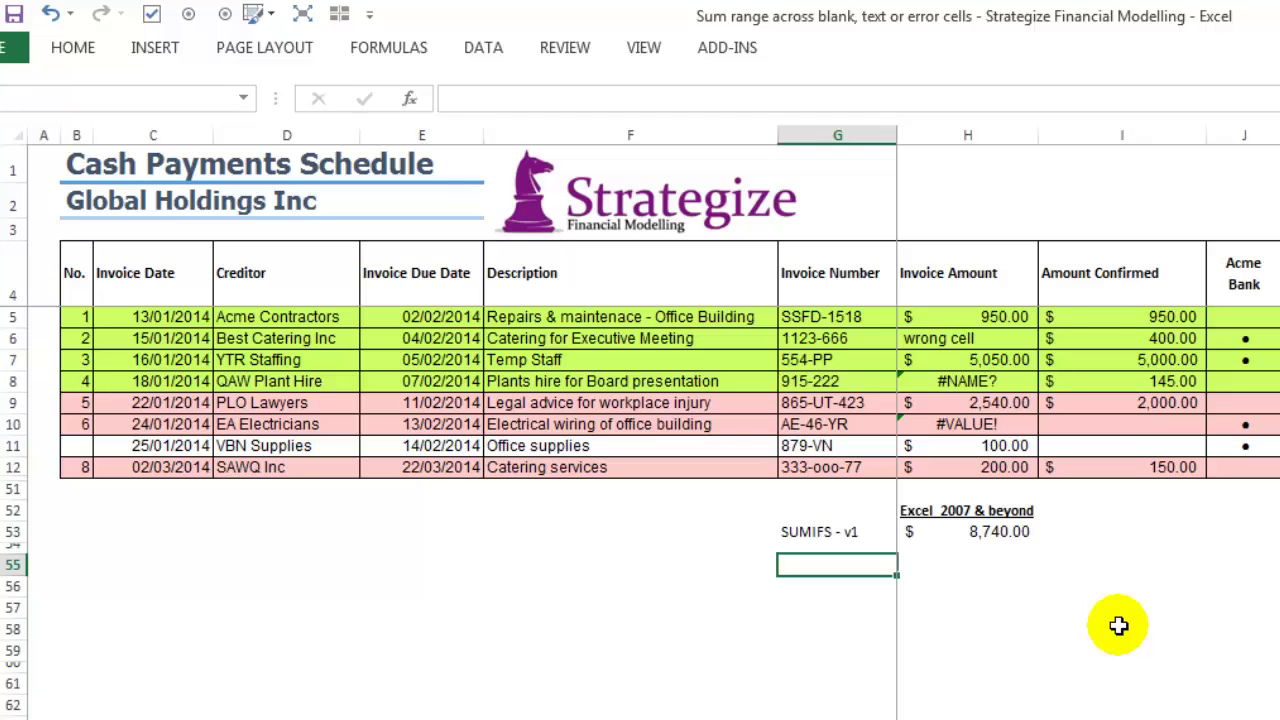
- Label cell G55 as "SUMIFS - v2" and start a SUMIFS formula in H55 with the absolute sum range $H$5:$H$51
text('SUMIFS - v2)
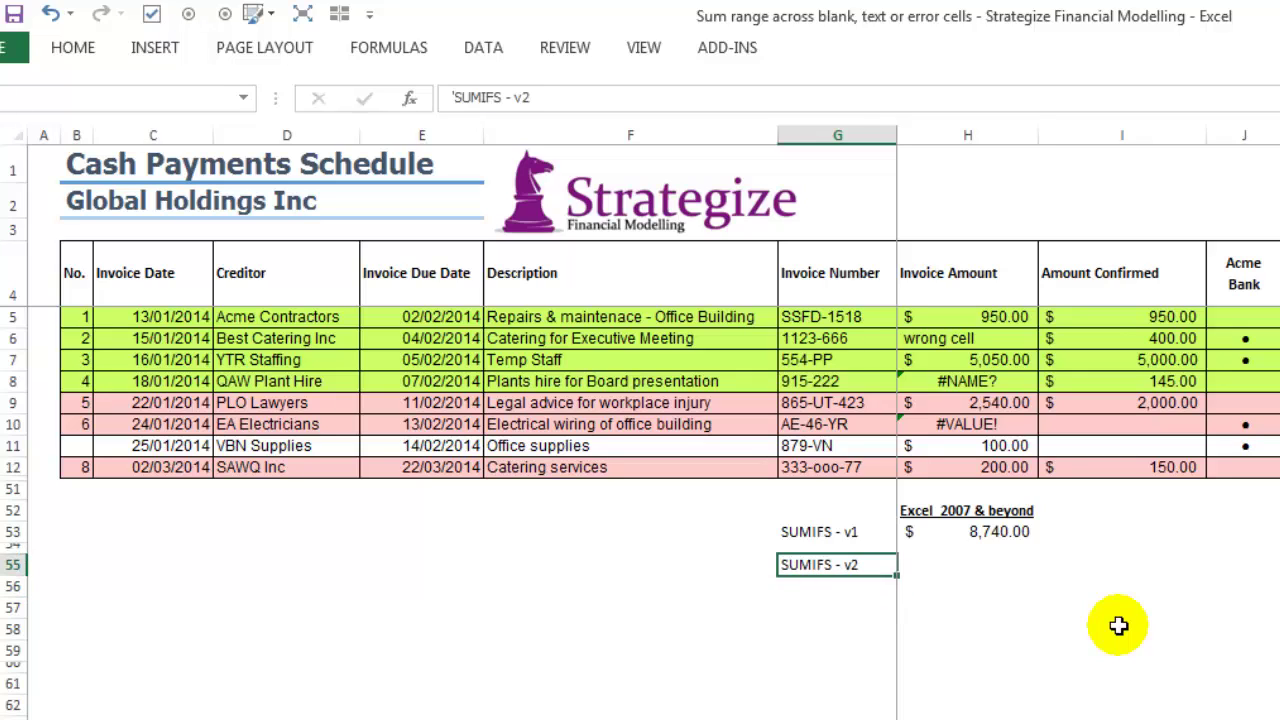
key(Tab)
text(=)
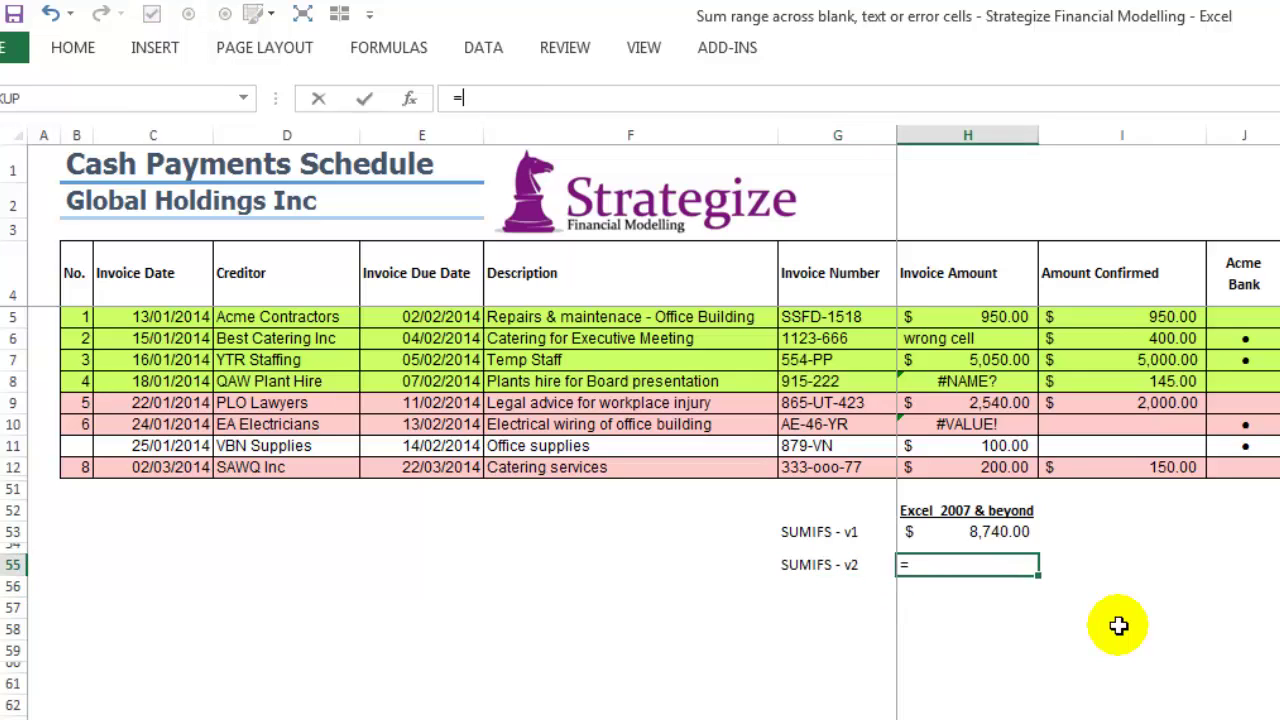
text(sumifs)
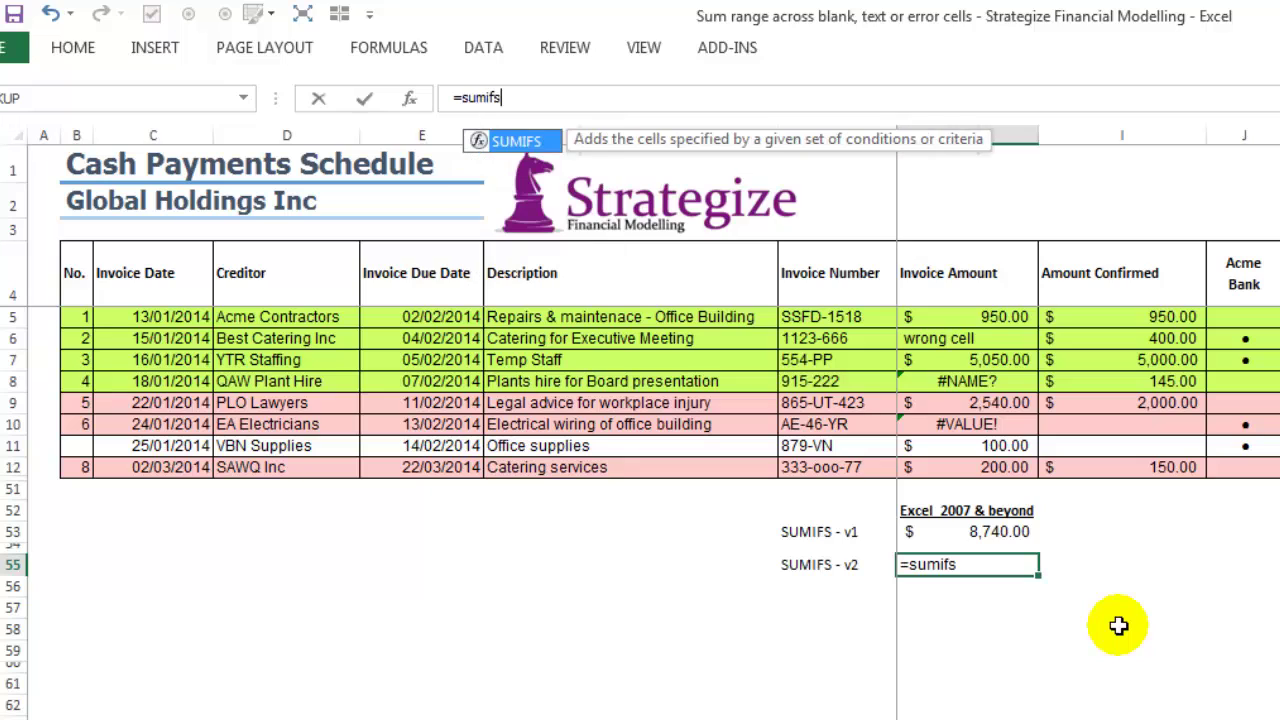
key(Tab)
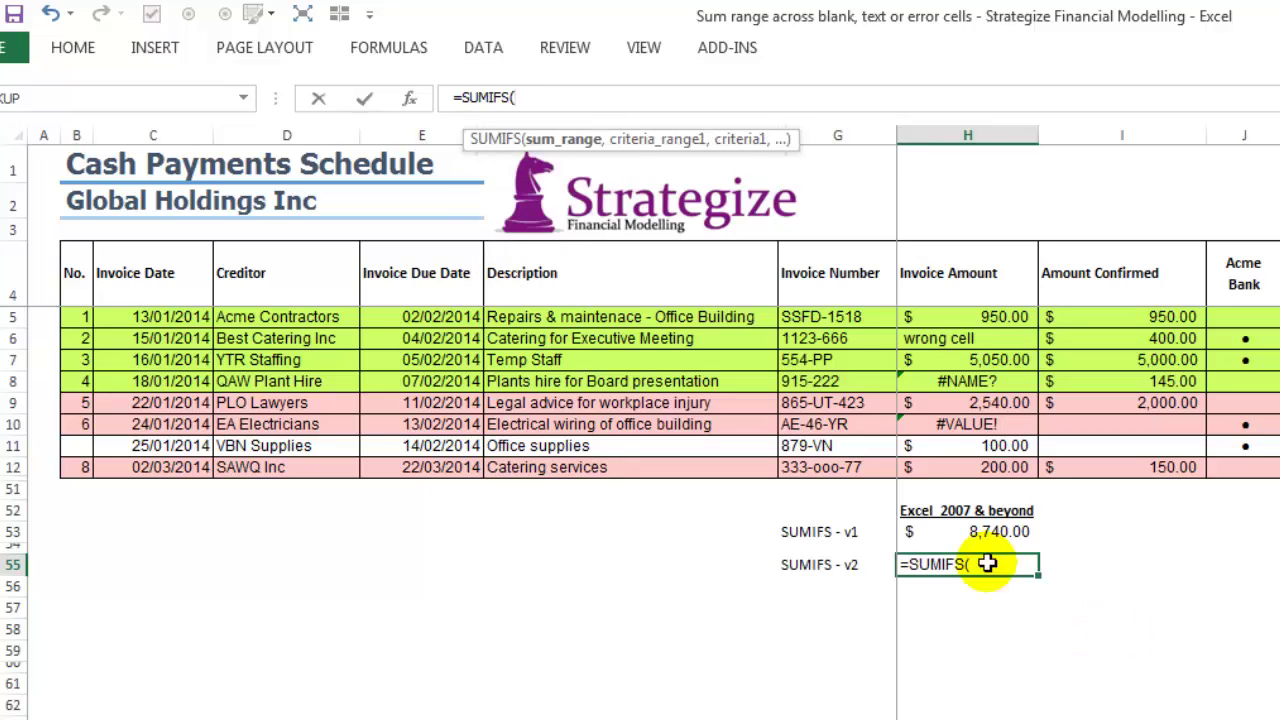
drag(929, 316, 922, 483)
key(F4)
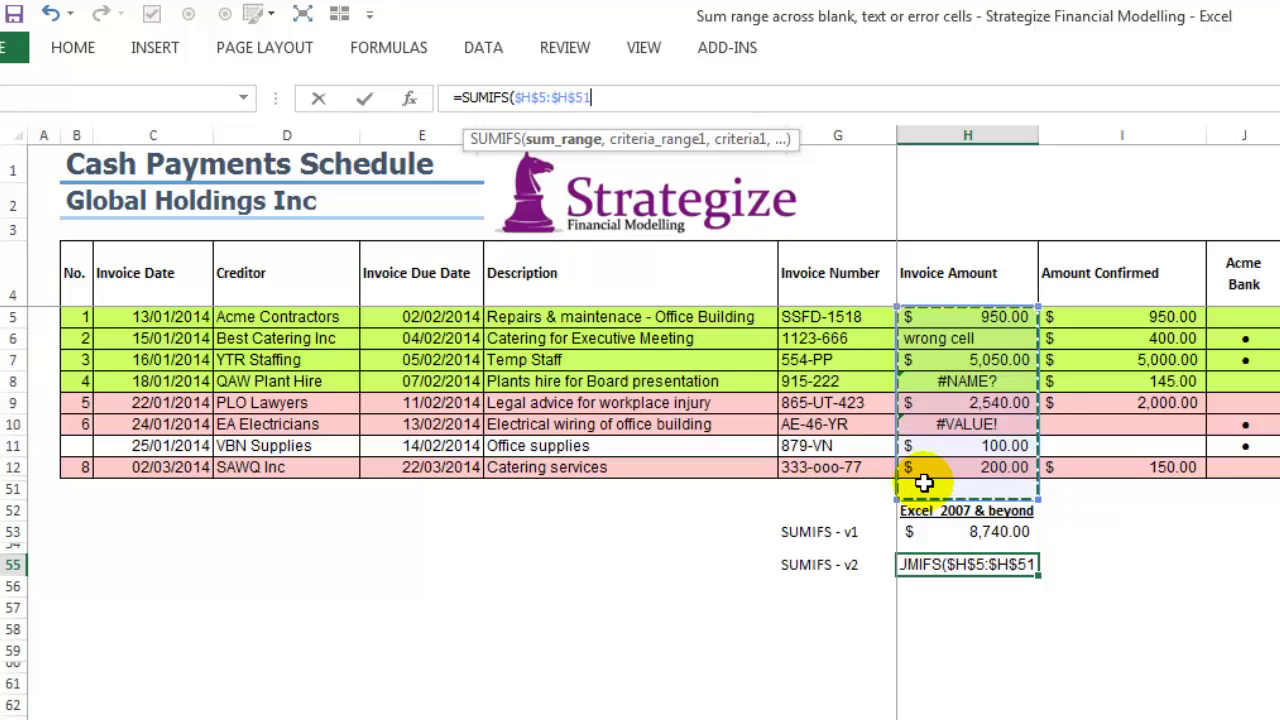
text(,)
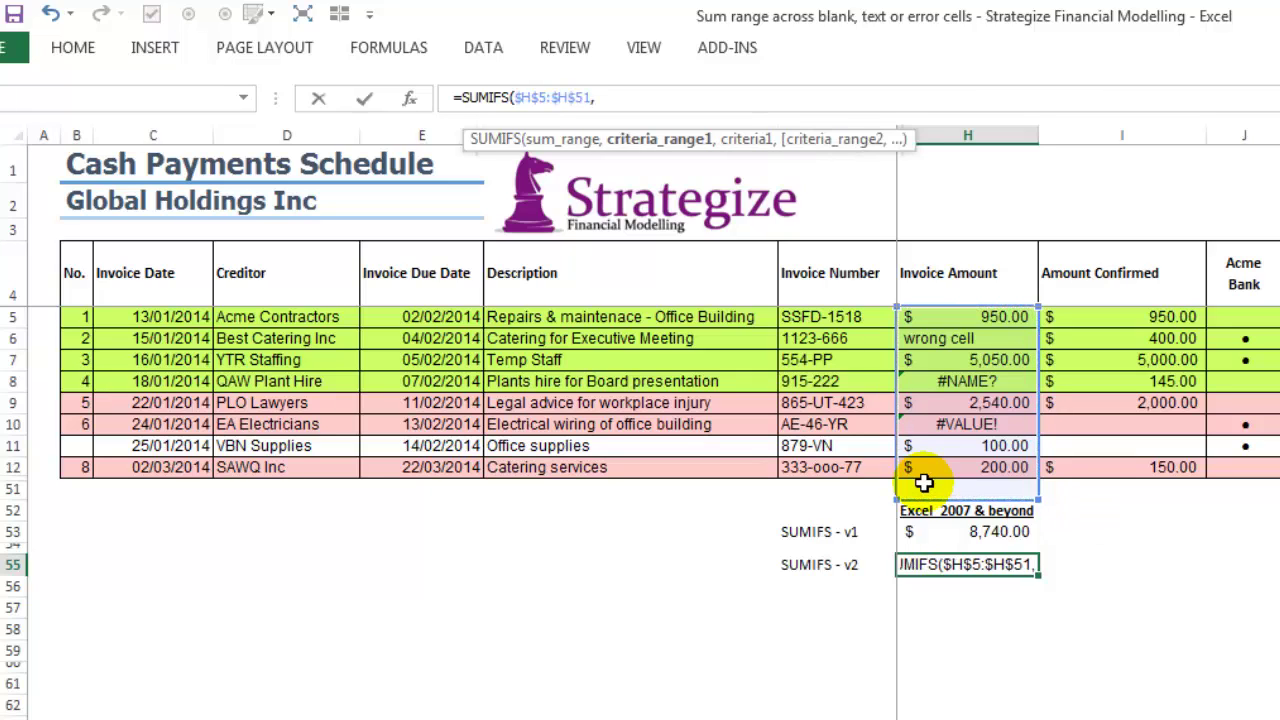
- Add the first condition to the H55 formula: criteria range $B$5:$B$51 with the non-blank criterion "<>"
click(80, 318)
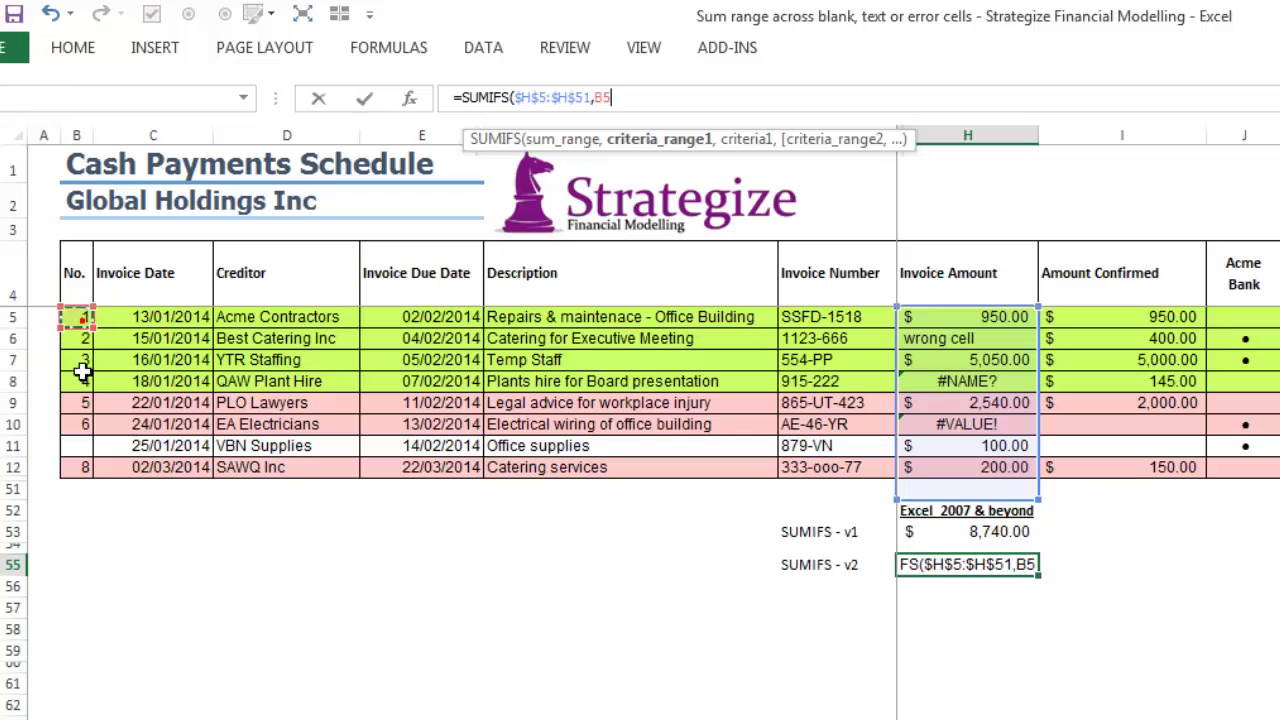
drag(82, 371, 72, 484)
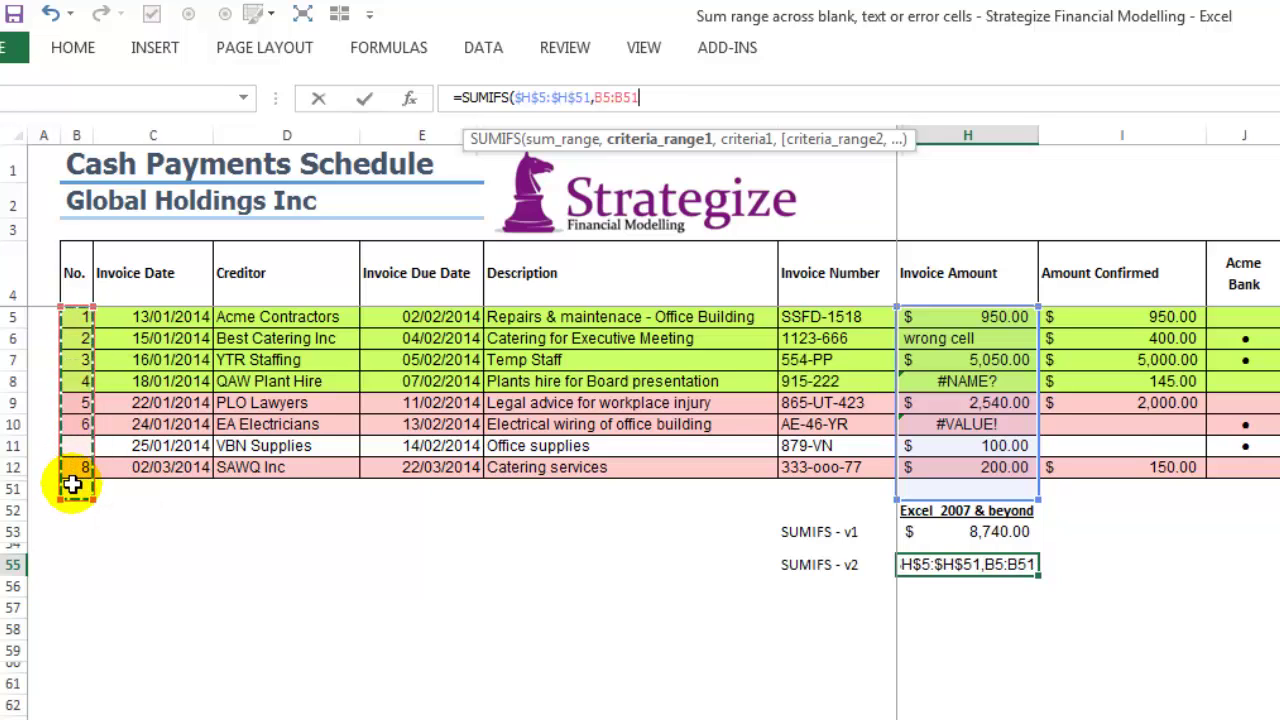
key(F4)
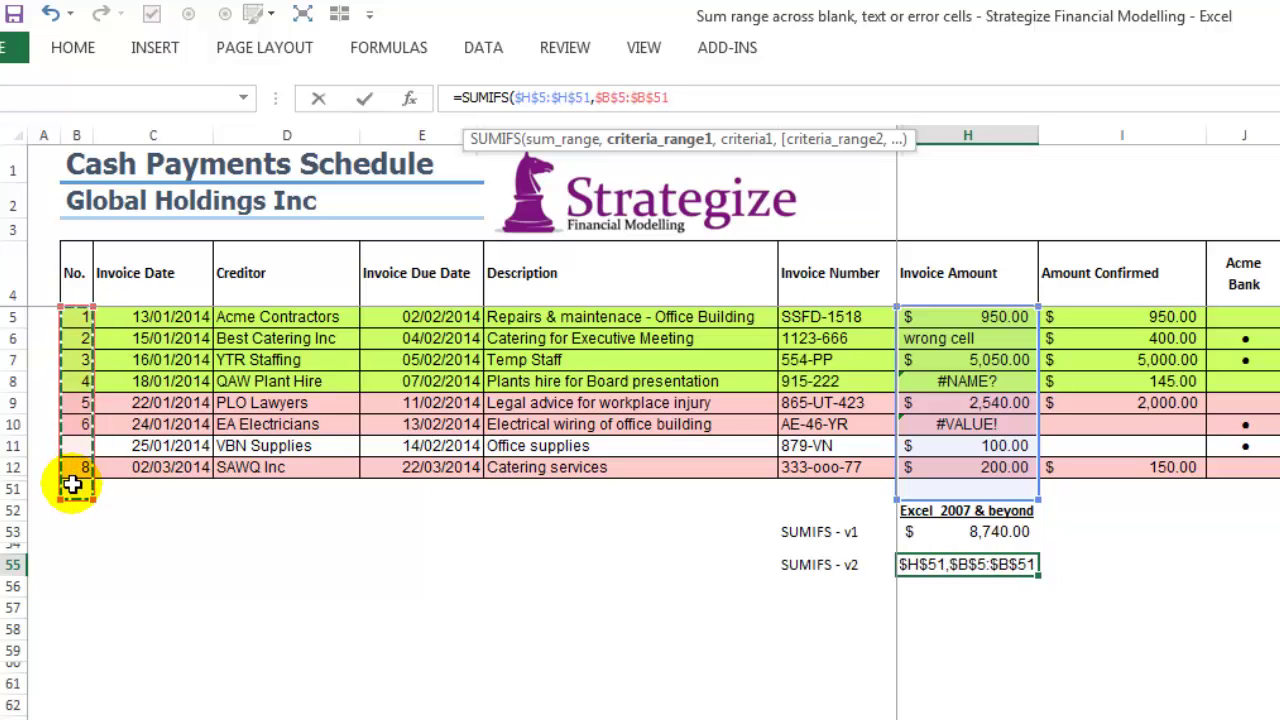
text(,"<>")
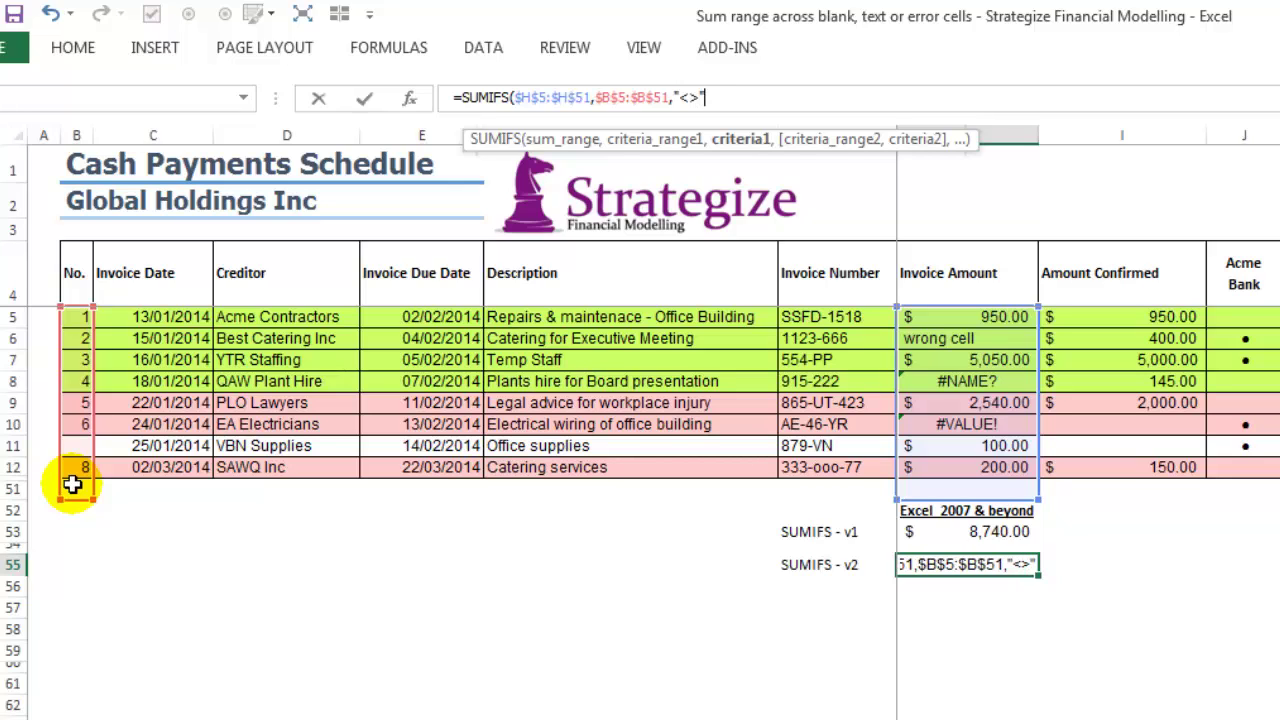
text(,)
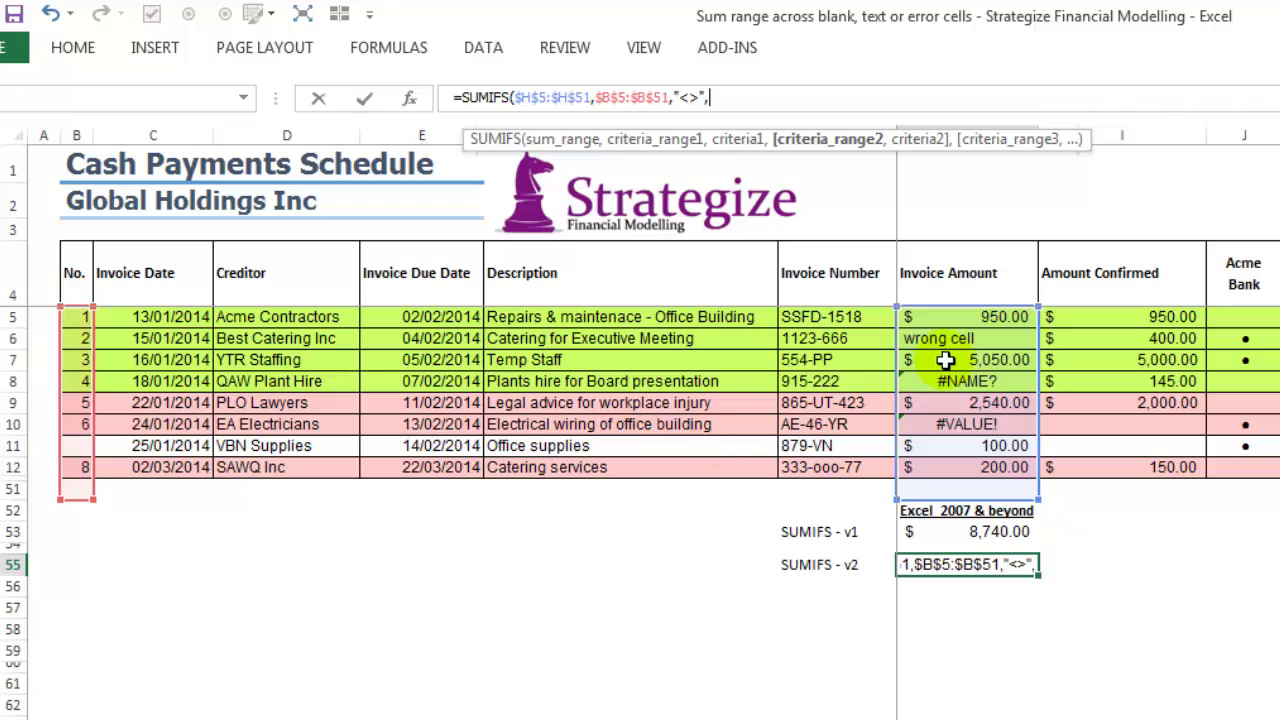
- Complete the H55 SUMIFS formula with second criteria range $H$5:$H$51 and the criterion "<"&99^99
drag(967, 318, 952, 483)
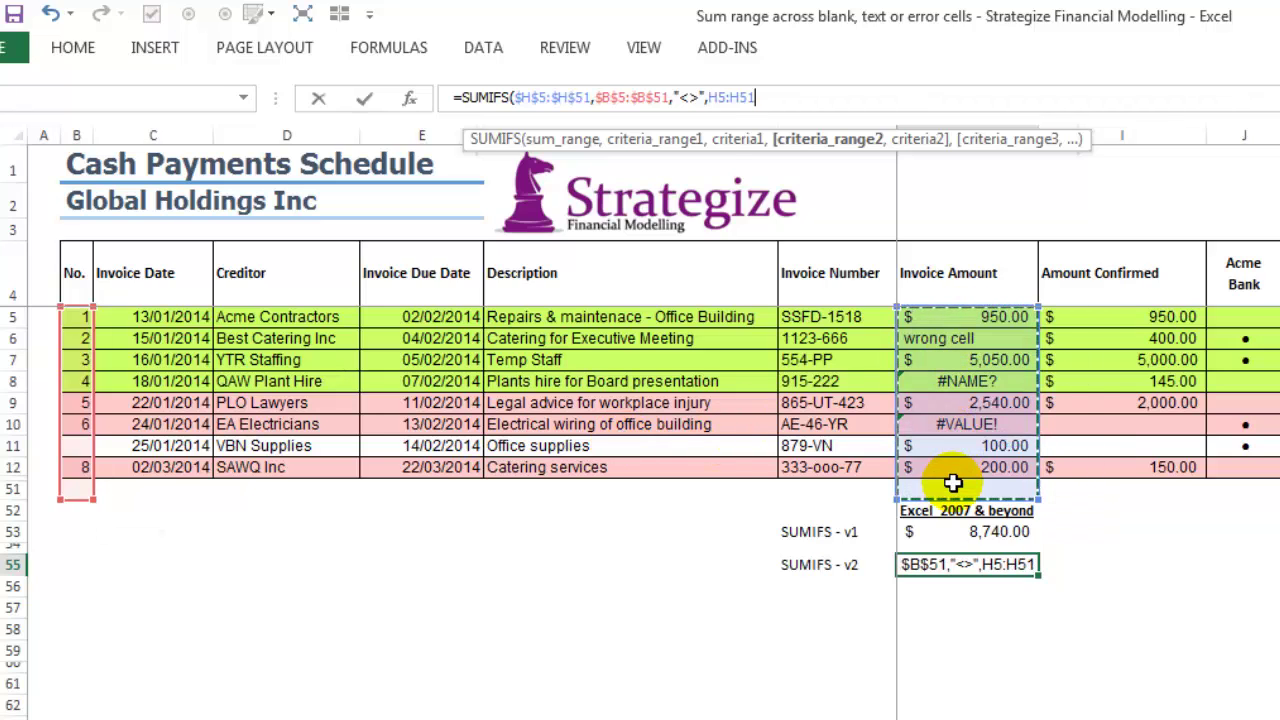
key(F4)
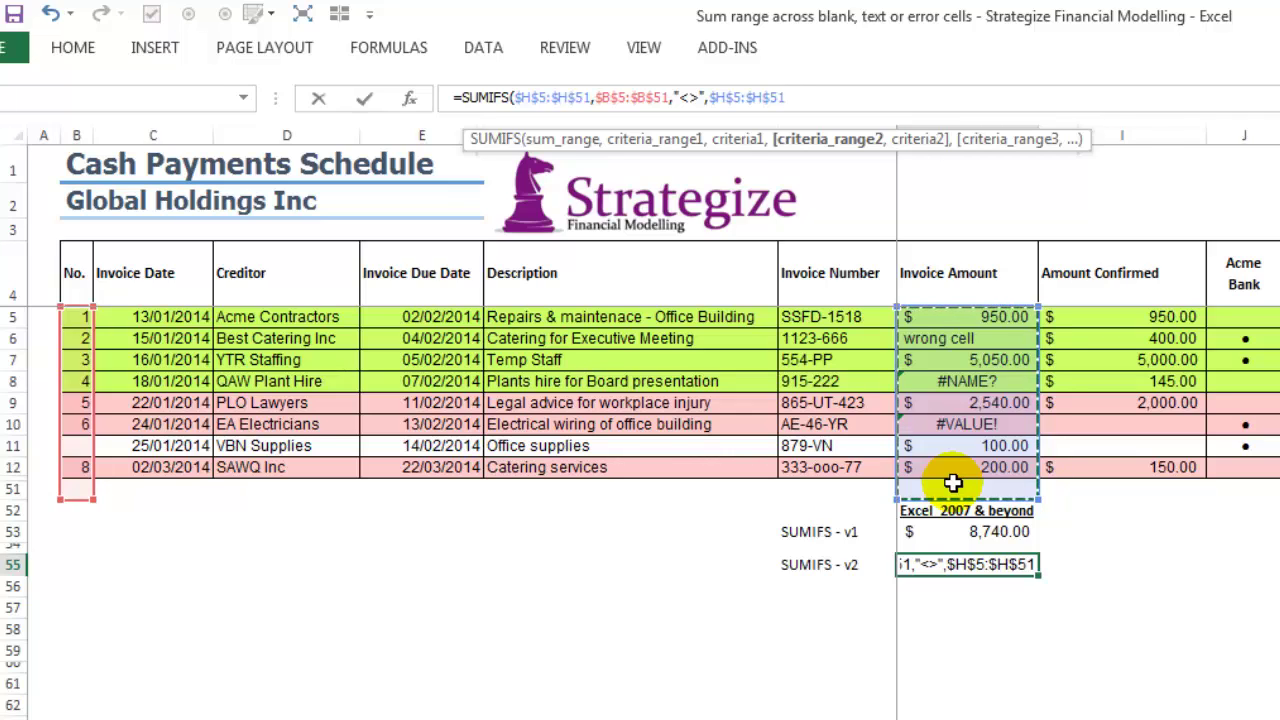
text(,)
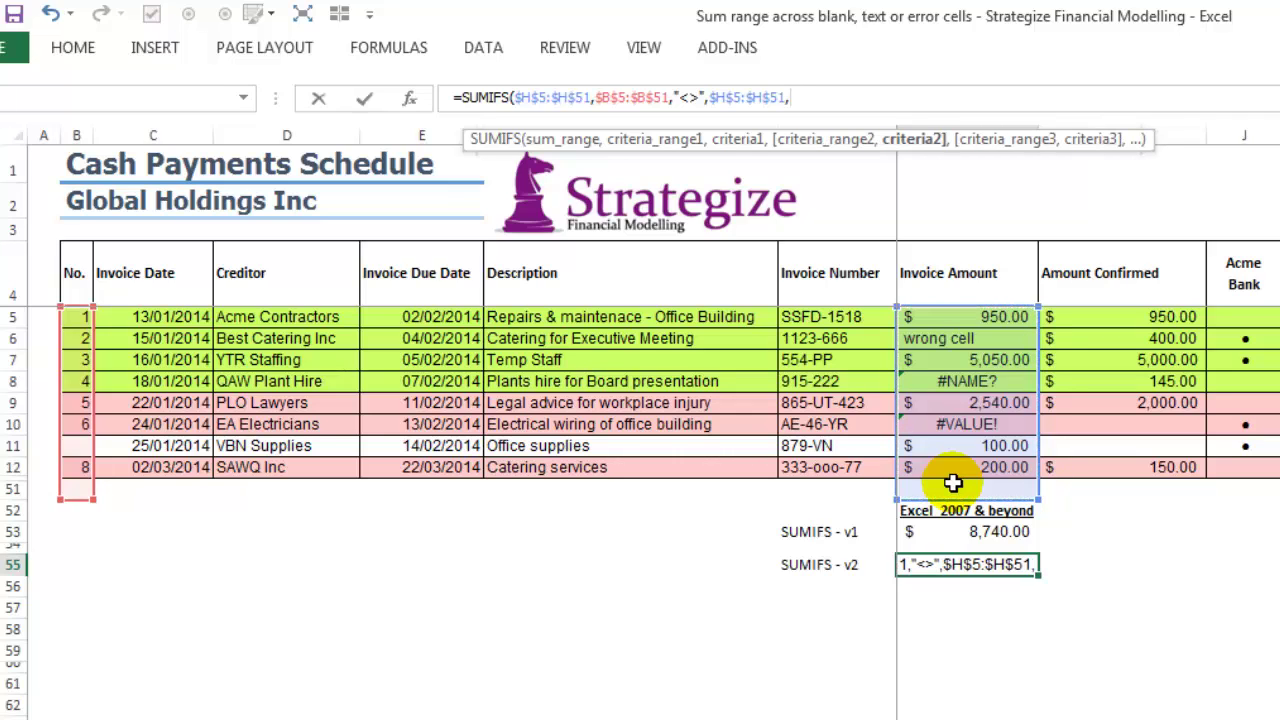
text(")
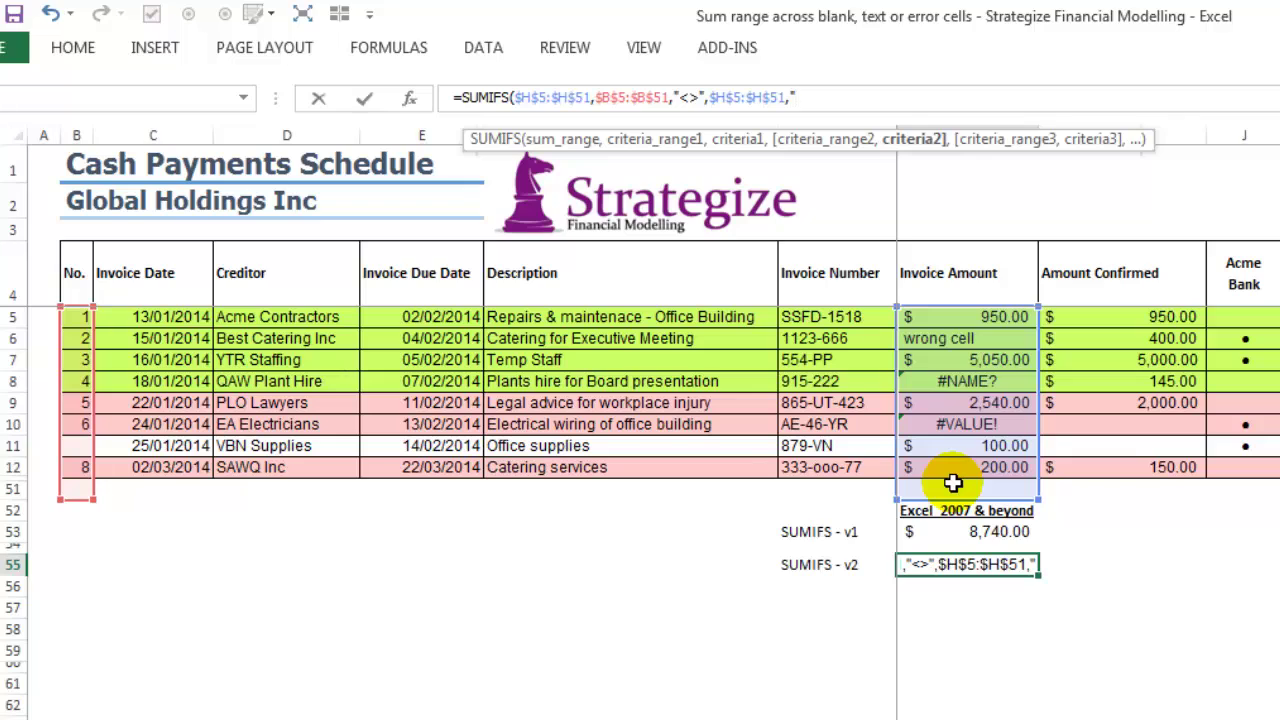
text(<")
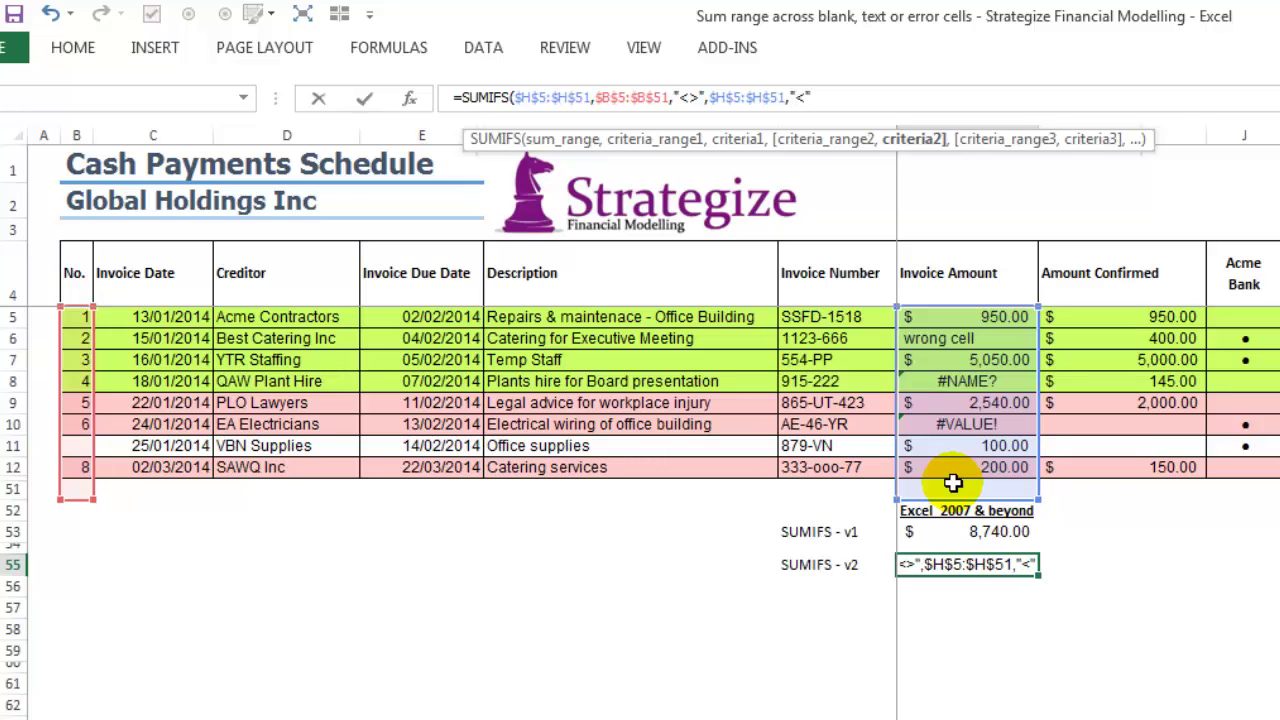
text(&)
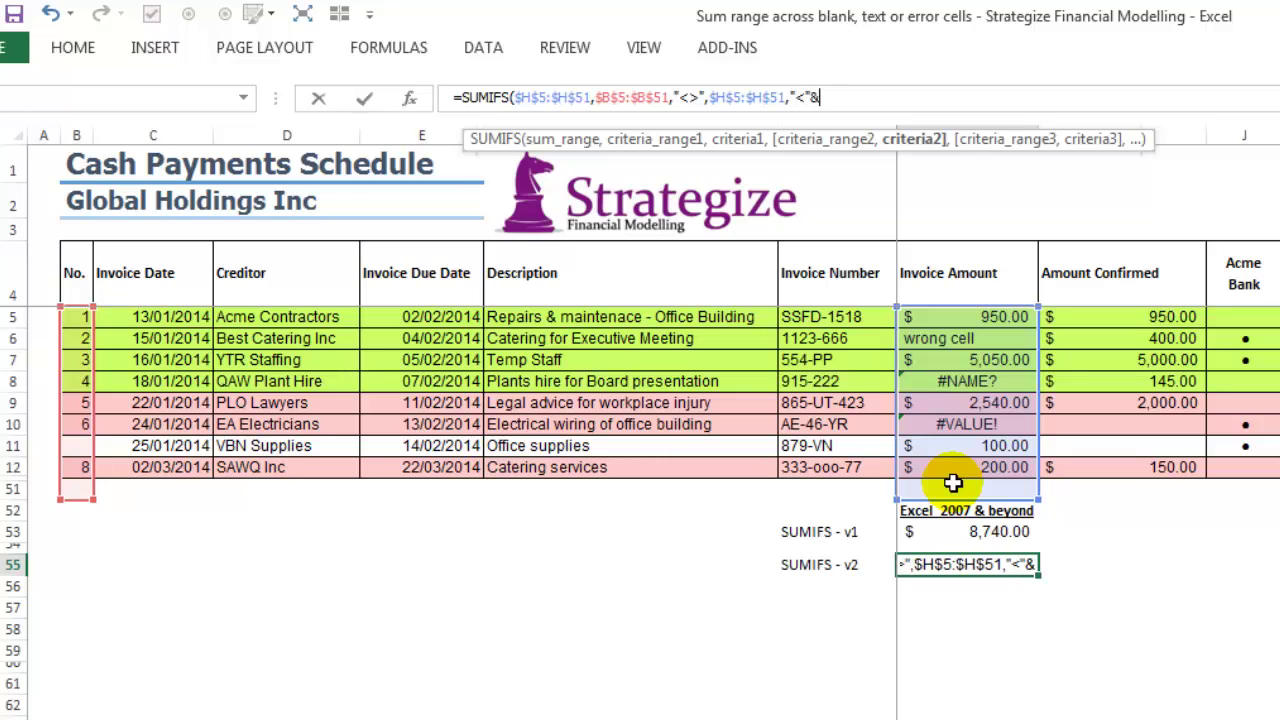
text(99)
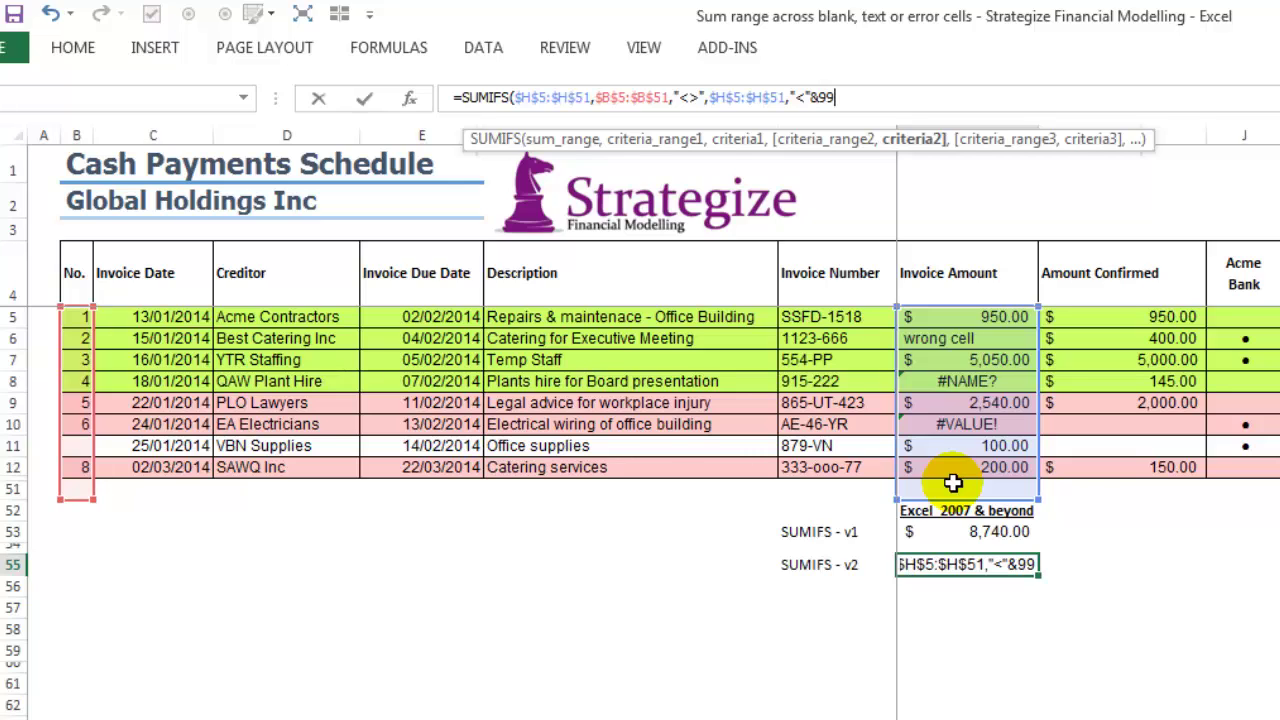
text(^)
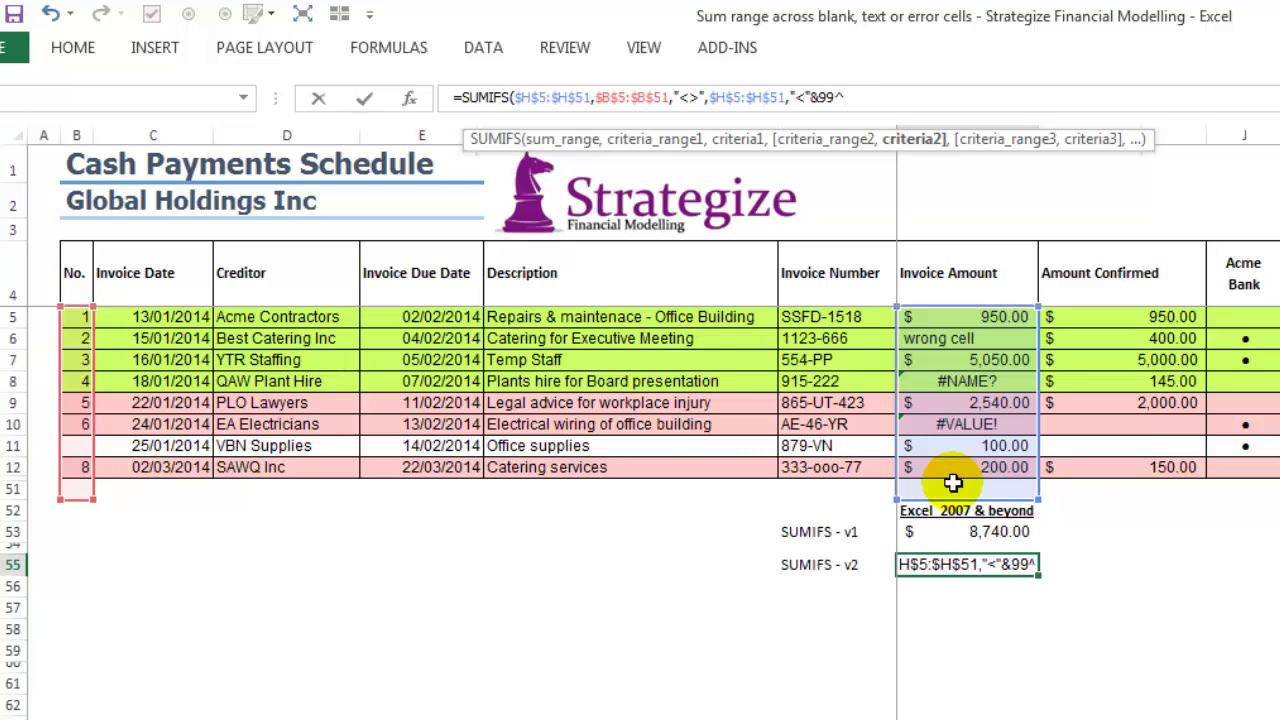
text(99)
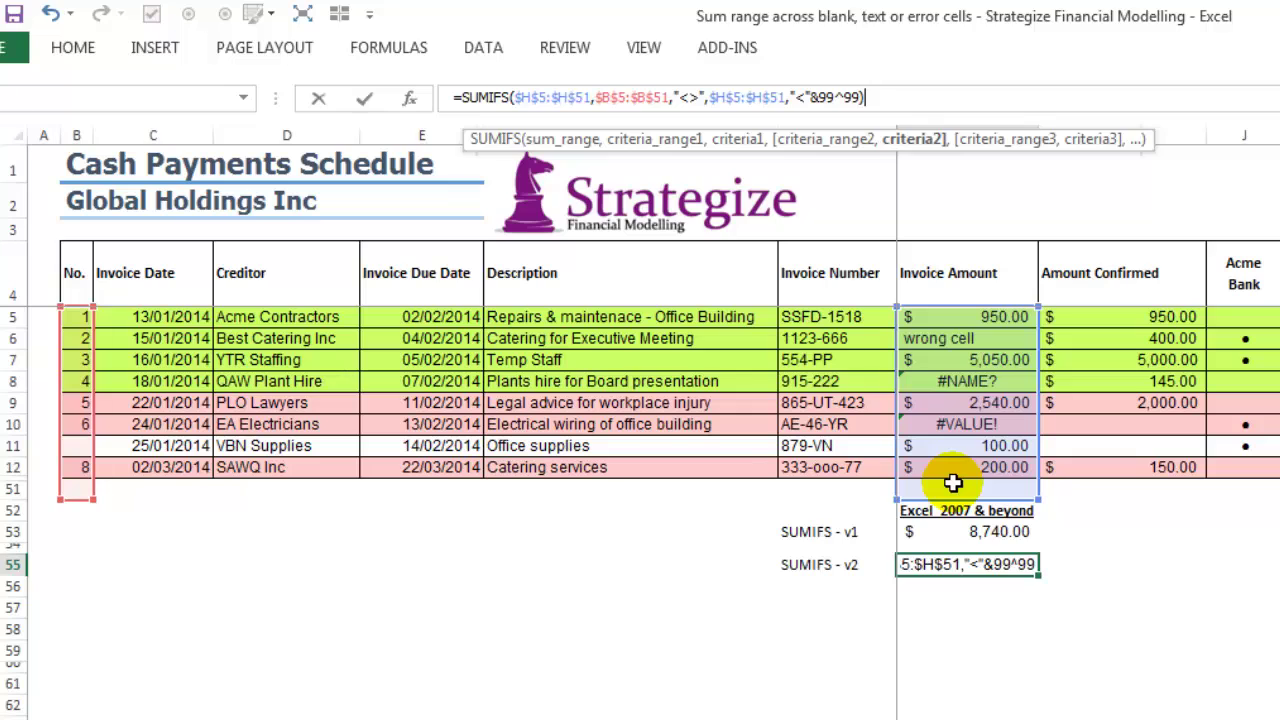
key(Return)
key(Up)
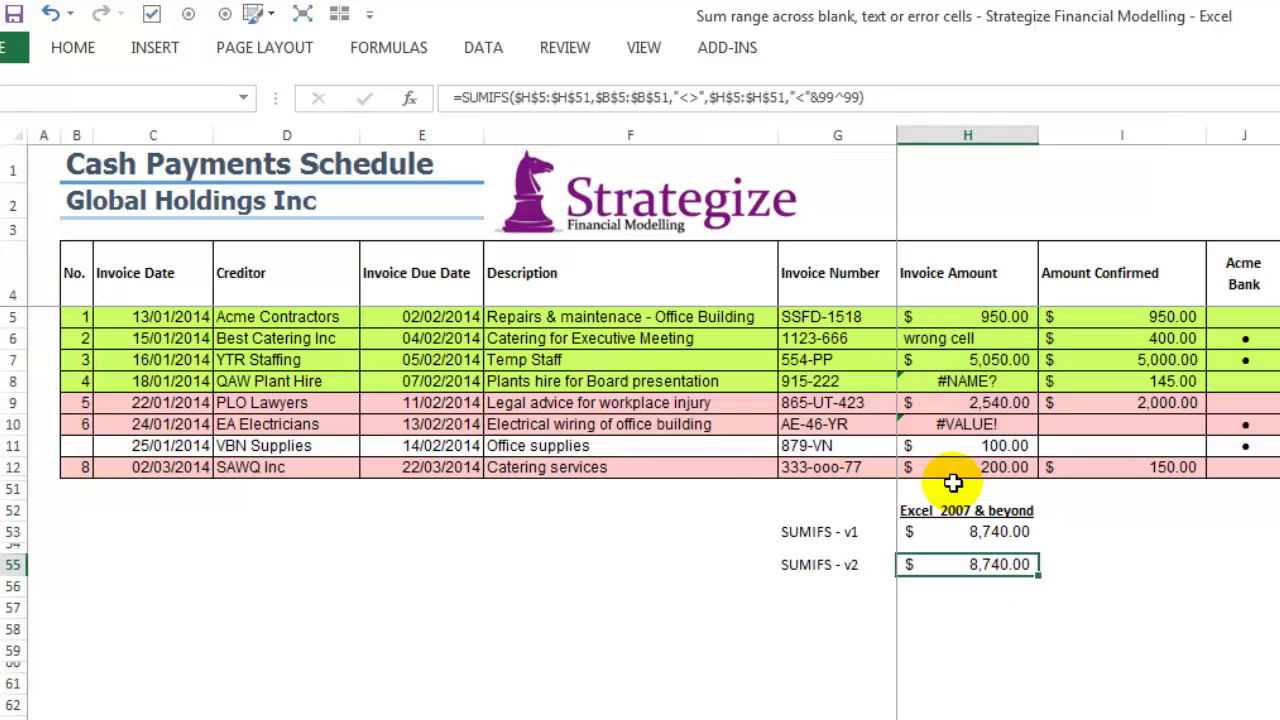
- Compare the H55 total with the valid invoice amounts by selecting H12, H9, H7 and H5 together
click(955, 465)
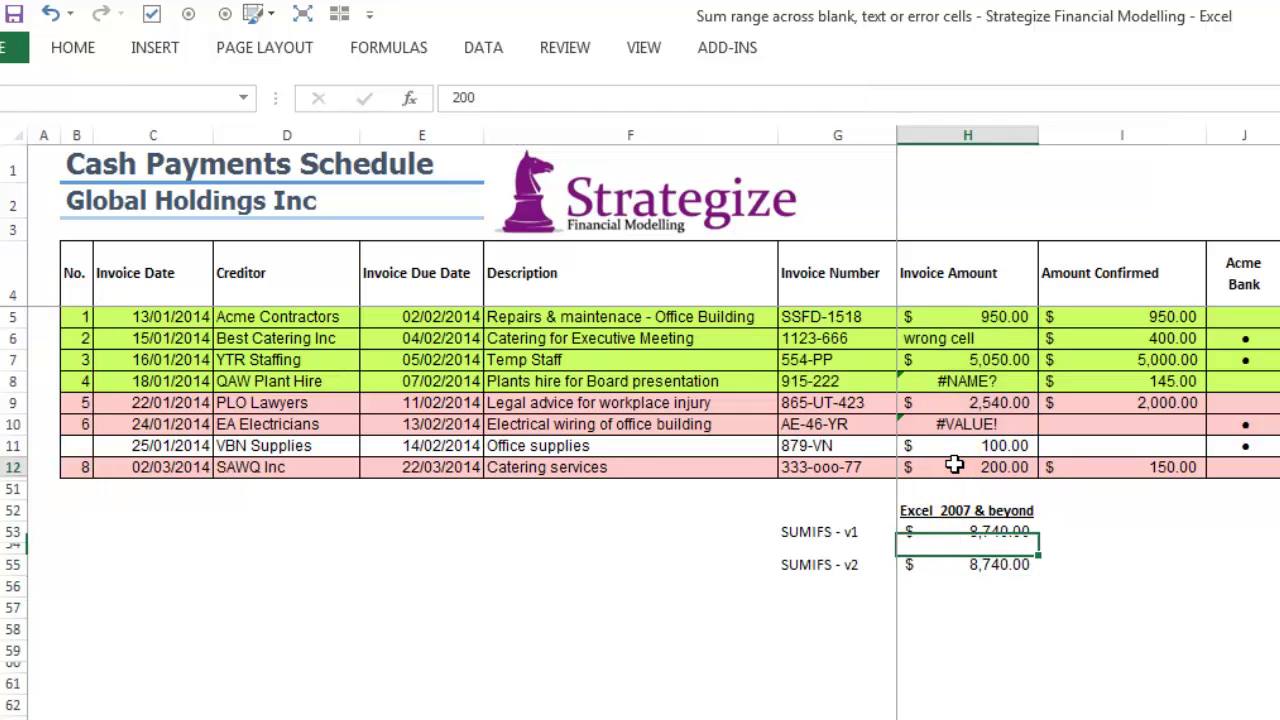
ctrl+click(948, 395)
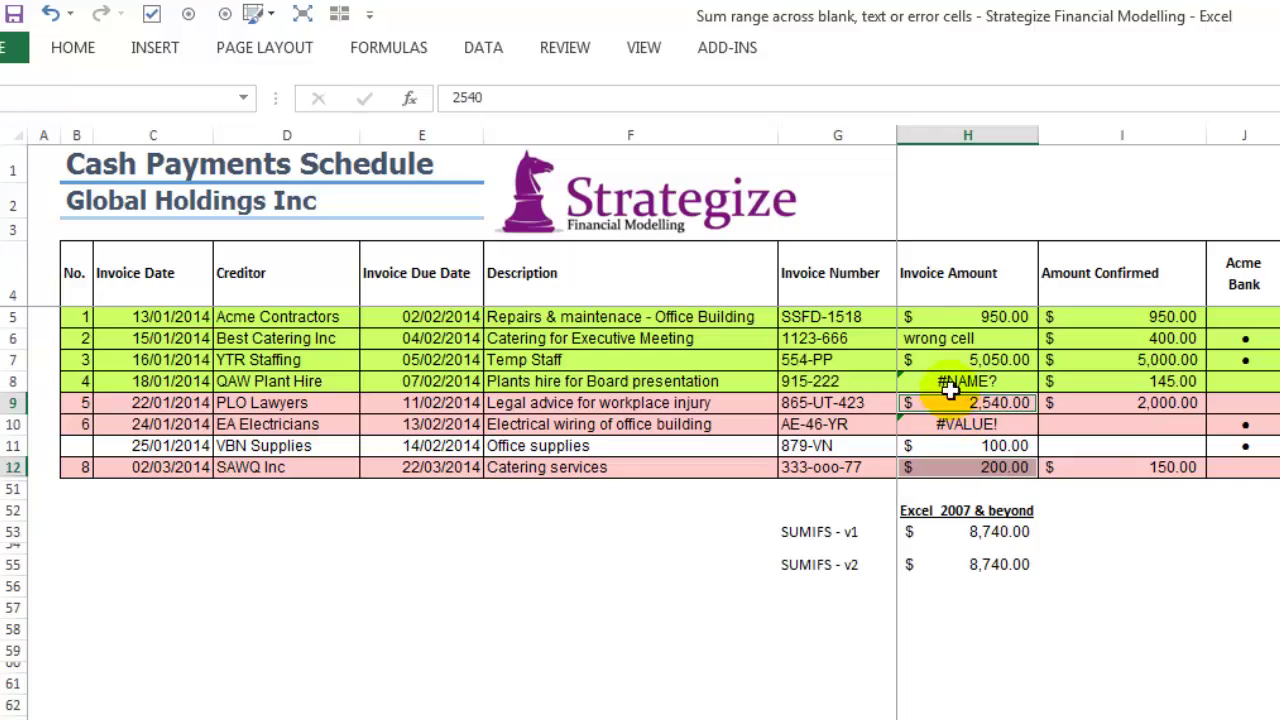
ctrl+click(950, 359)
ctrl+click(932, 316)
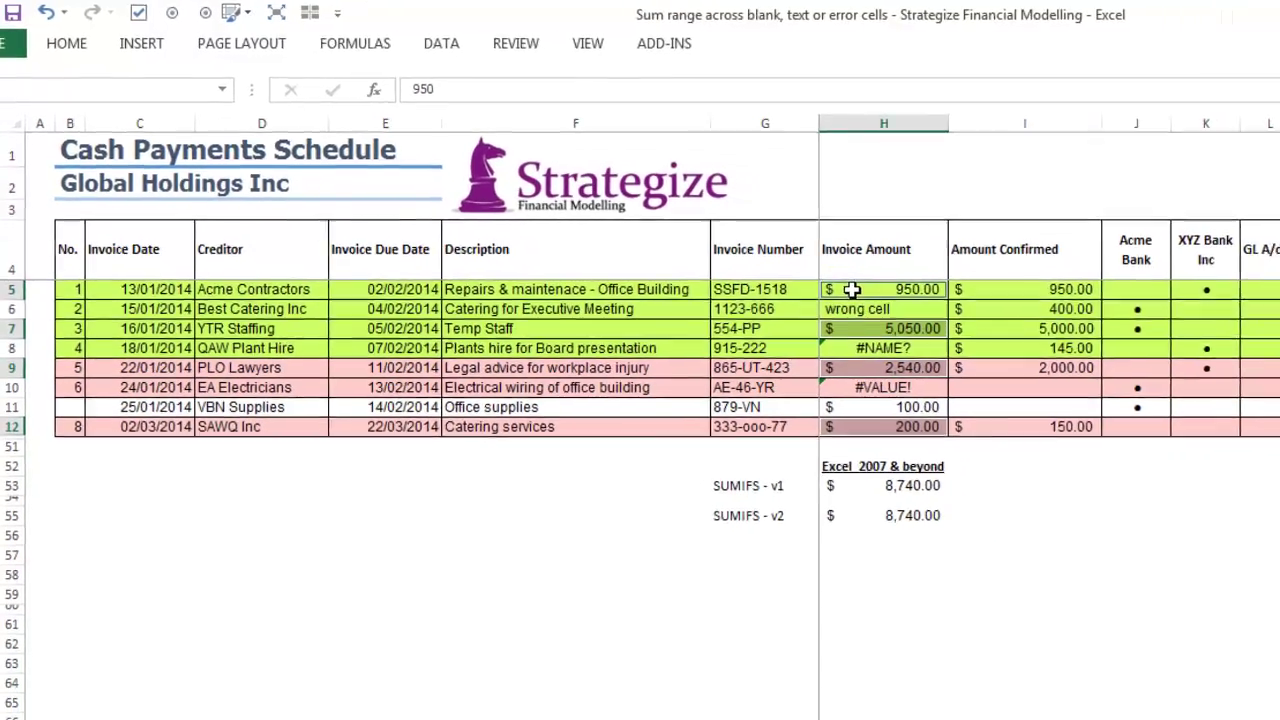